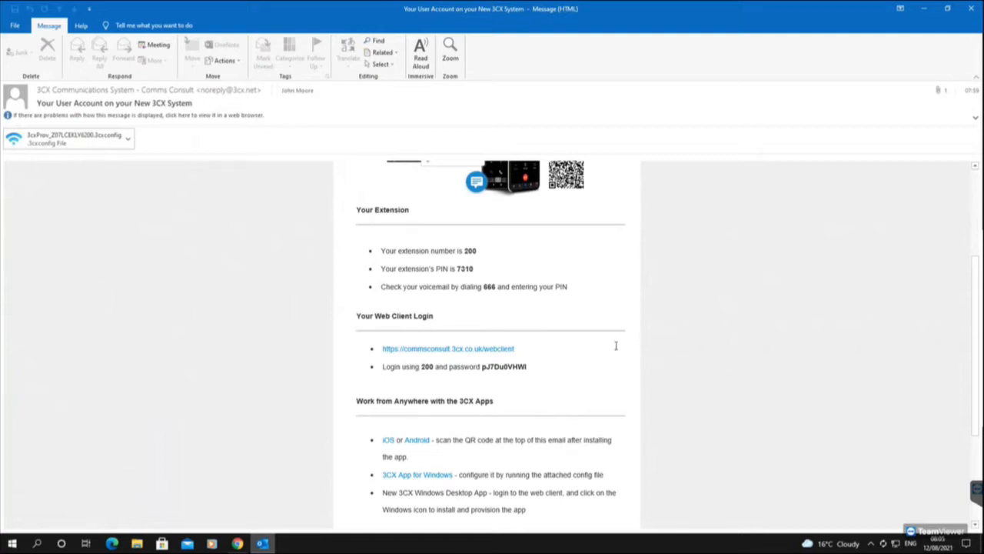
- Copy the web client login password from the welcome email
{"action": "left_click_drag", "start_coordinate": [528, 360], "coordinate": [485, 370]}
{"action": "left_click", "coordinate": [538, 366]}
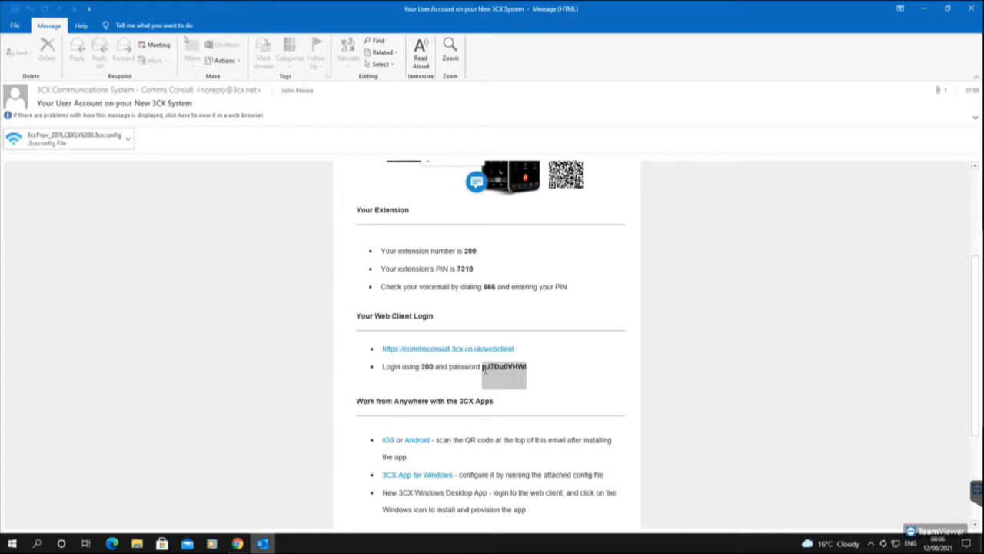
{"action": "right_click", "coordinate": [495, 371]}
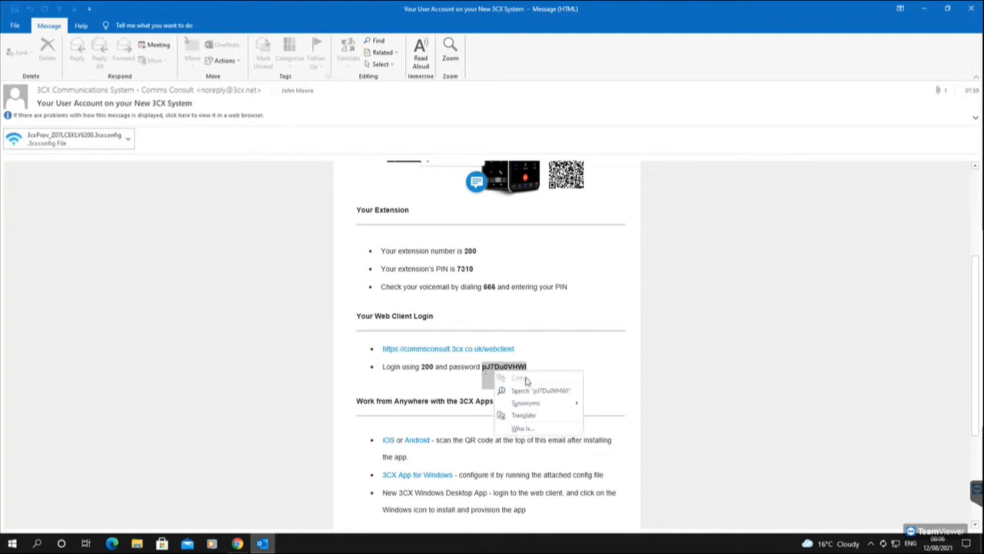
{"action": "right_click", "coordinate": [483, 373]}
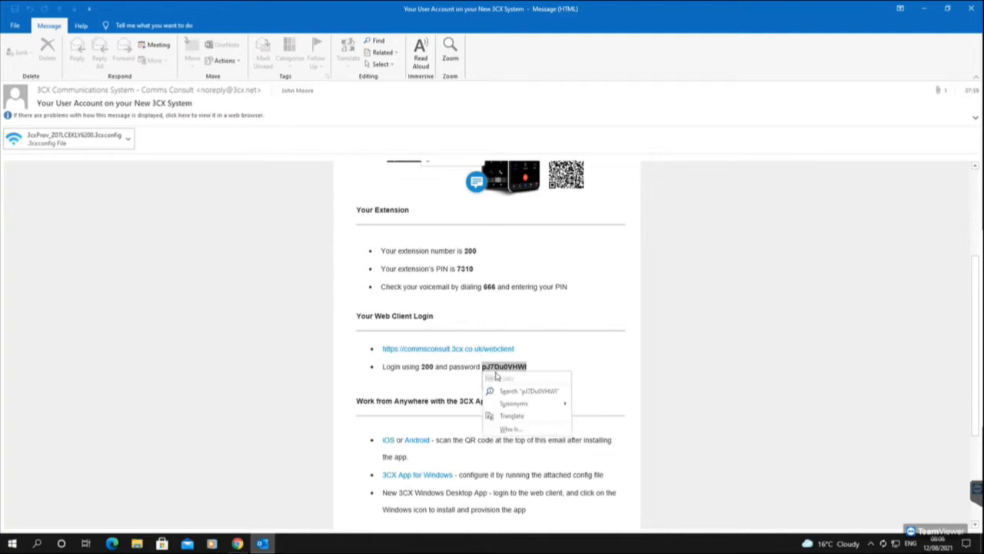
{"action": "right_click", "coordinate": [505, 372]}
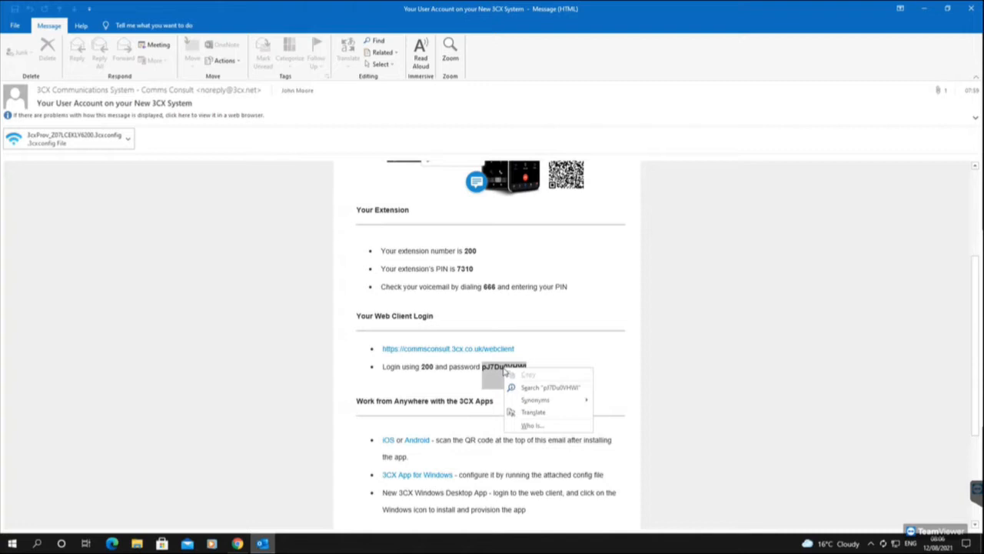
{"action": "left_click", "coordinate": [490, 370]}
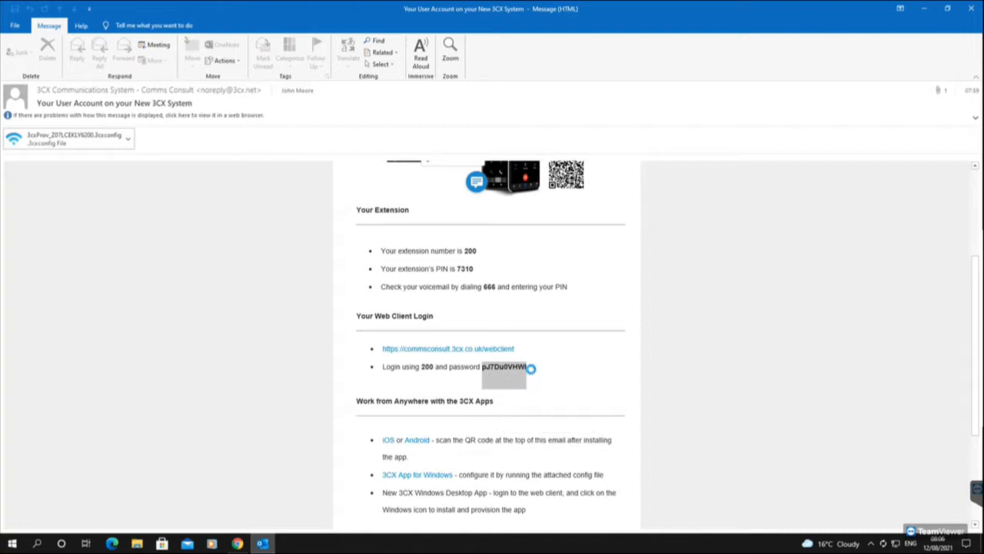
- Open the emailed web client link, log in with extension 200 and the copied password, and save the login in the browser
{"action": "left_click", "coordinate": [439, 350]}
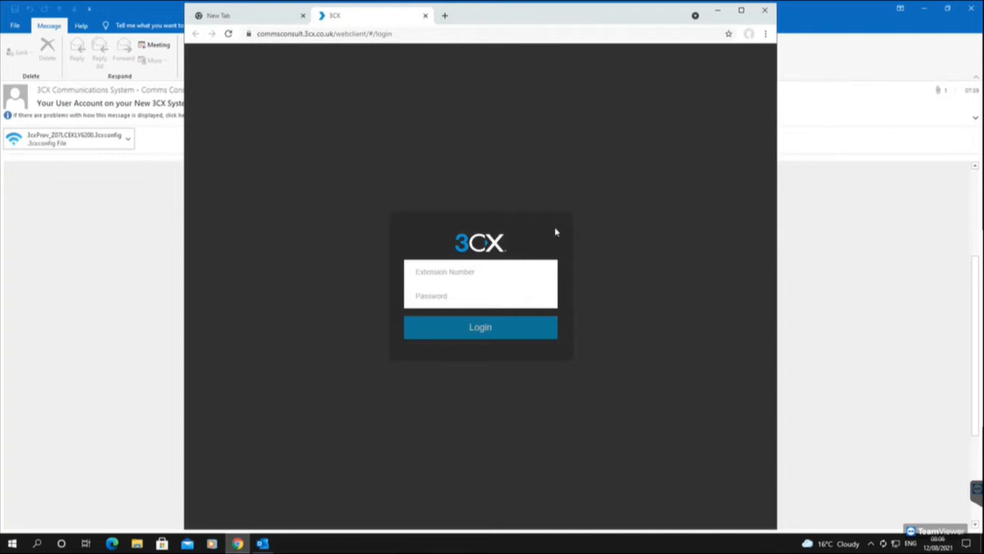
{"action": "left_click", "coordinate": [467, 270]}
{"action": "type", "text": "200"}
{"action": "key", "text": "ctrl+v"}
{"action": "key", "text": "Return"}
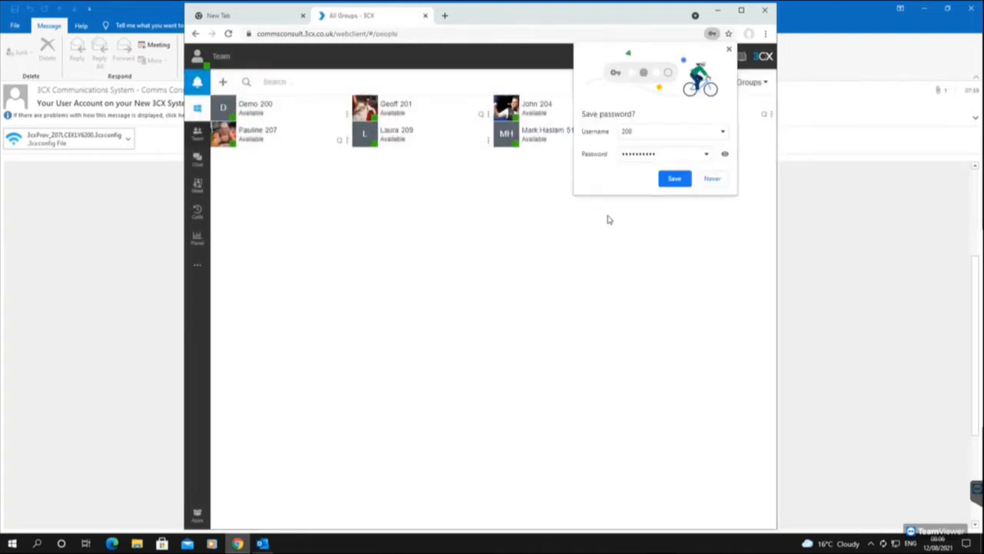
{"action": "left_click", "coordinate": [673, 180]}
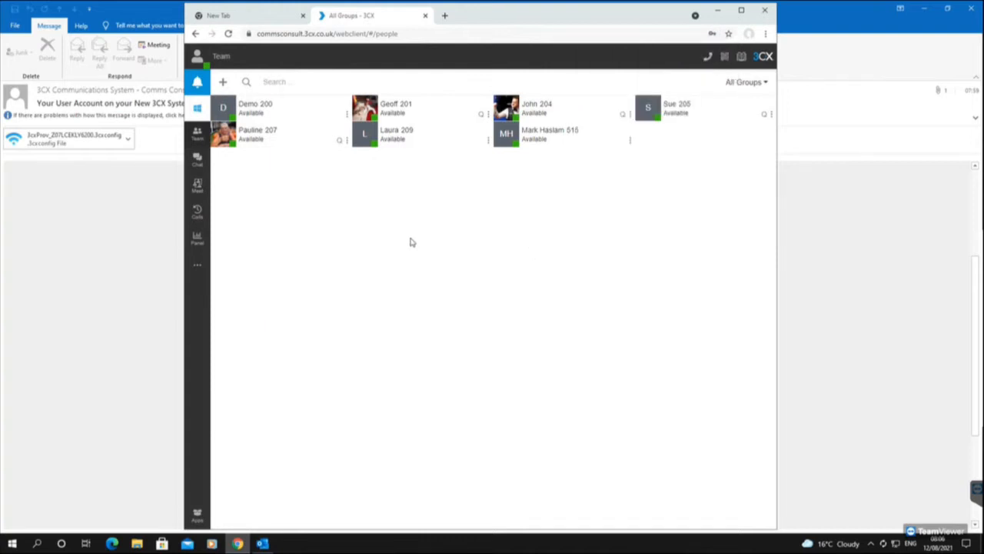
- Download and install the 3CX Windows Desktop App, also allowing it through Windows Defender Firewall on private networks
{"action": "left_click", "coordinate": [203, 116]}
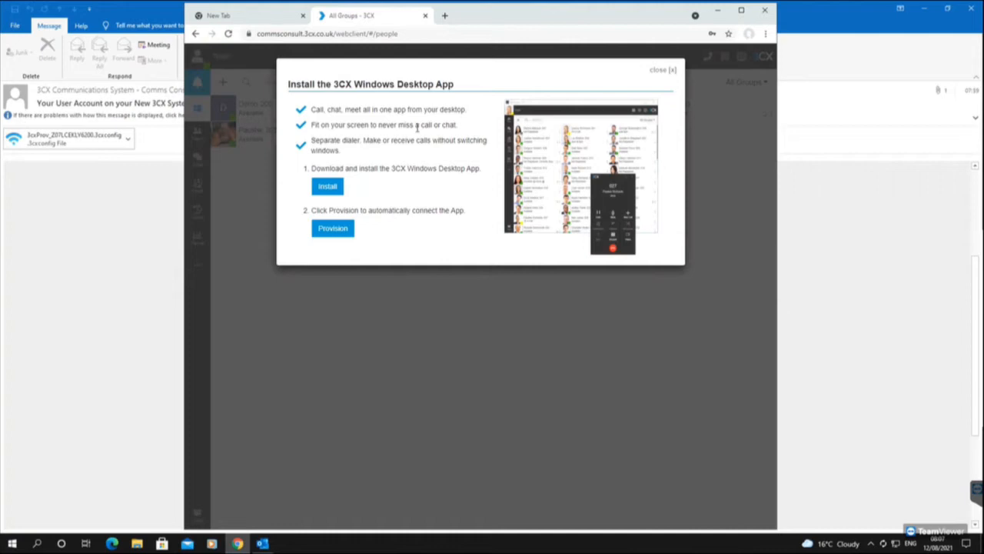
{"action": "left_click", "coordinate": [328, 187]}
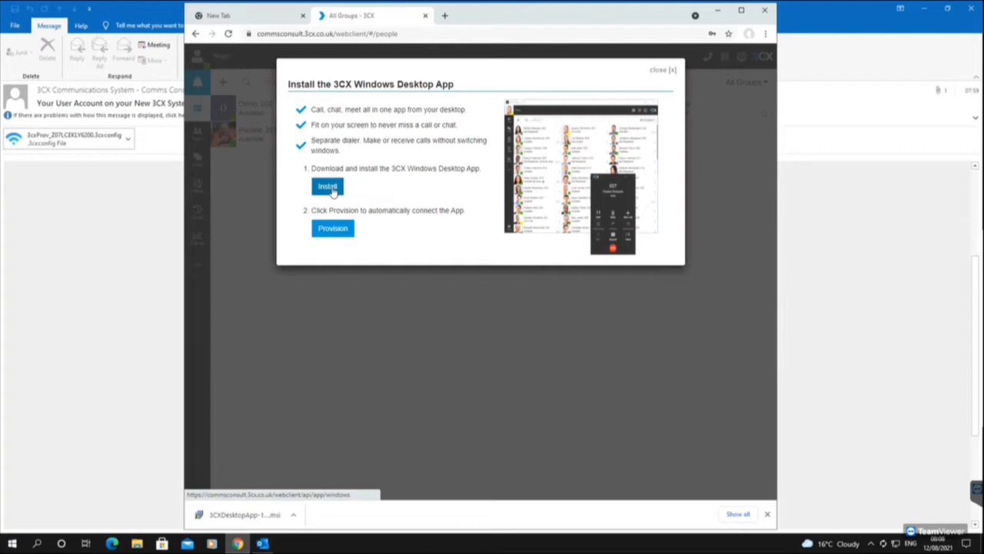
{"action": "left_click", "coordinate": [238, 516]}
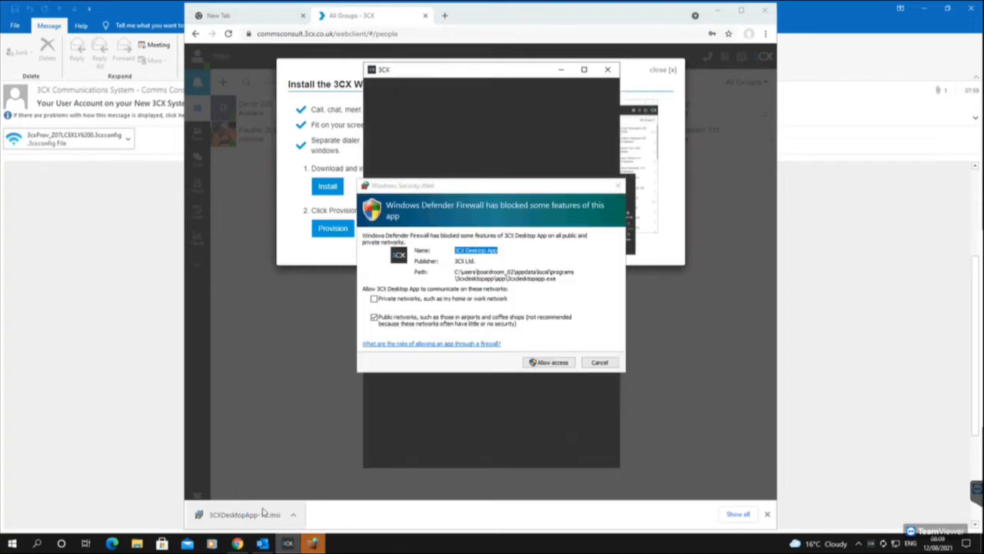
{"action": "left_click", "coordinate": [375, 300]}
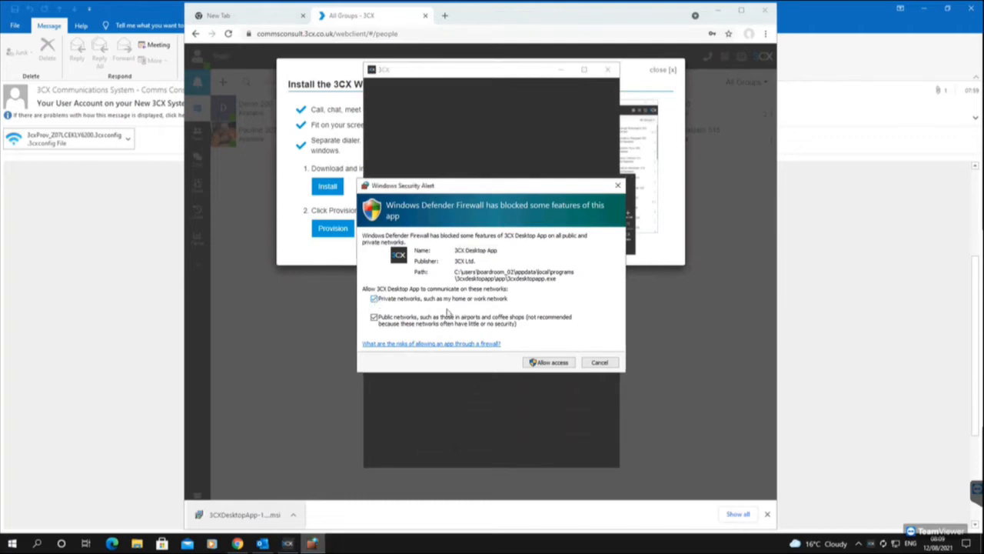
{"action": "left_click", "coordinate": [547, 362]}
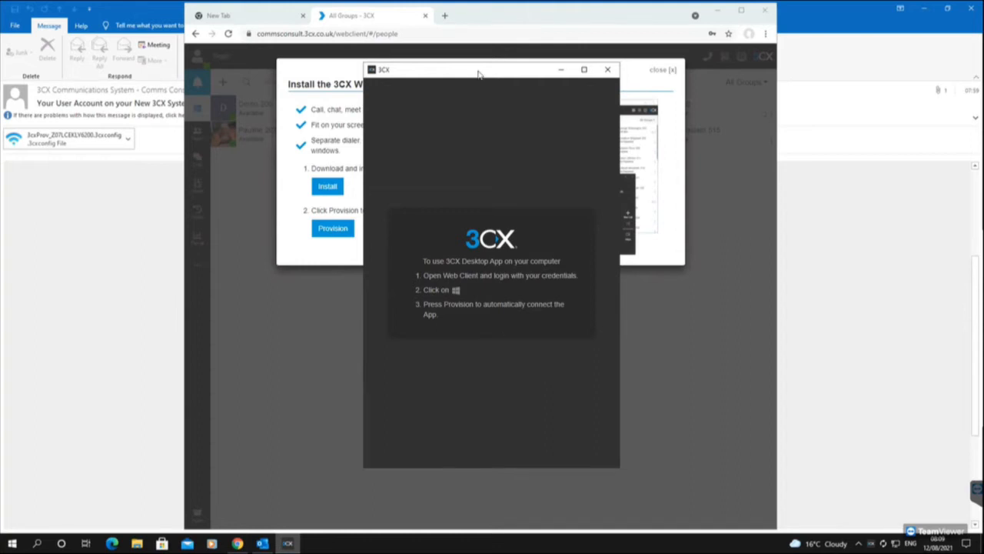
- Provision the installed 3CX Desktop App from the web client and place its window in the middle of the desktop
{"action": "left_click_drag", "start_coordinate": [478, 74], "coordinate": [780, 71]}
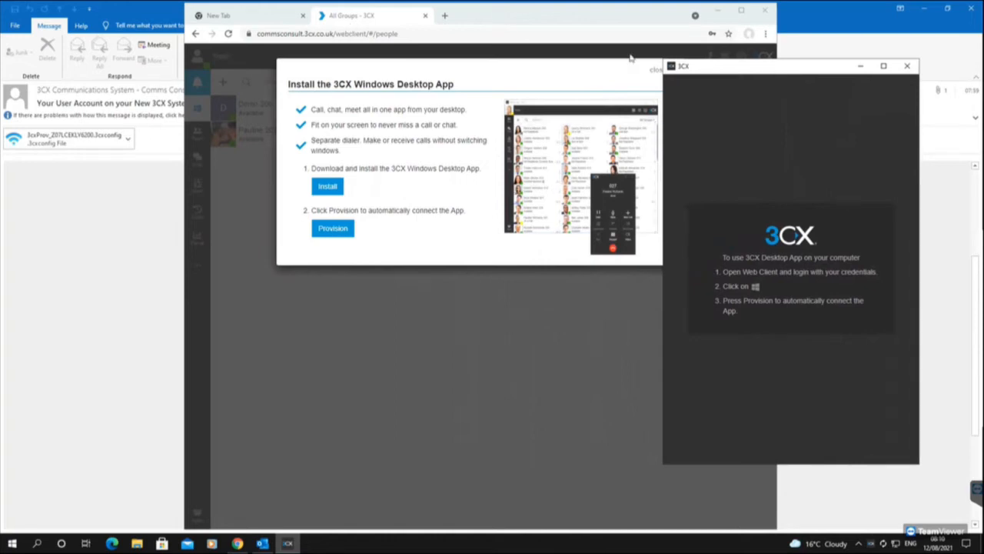
{"action": "left_click_drag", "start_coordinate": [776, 67], "coordinate": [838, 63]}
{"action": "left_click", "coordinate": [347, 233]}
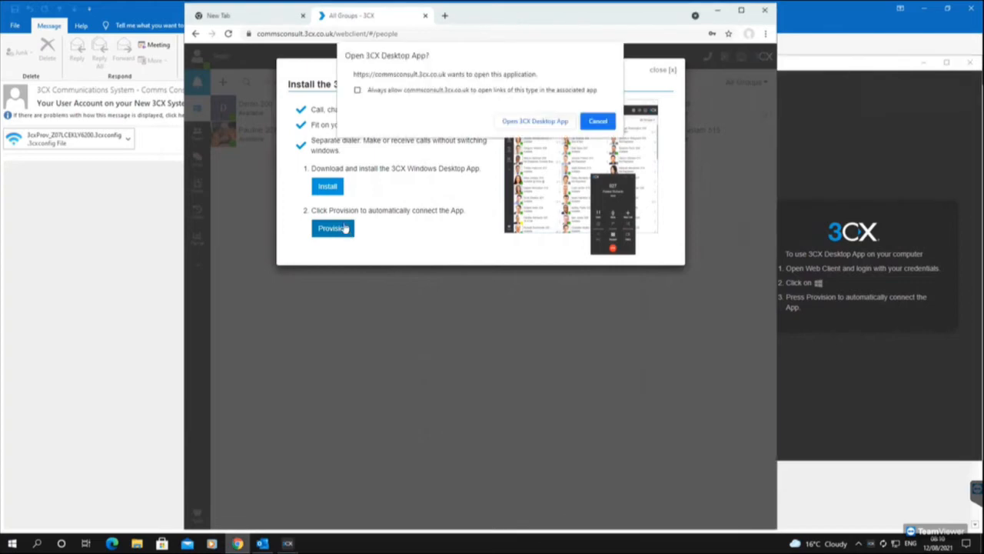
{"action": "left_click", "coordinate": [517, 122]}
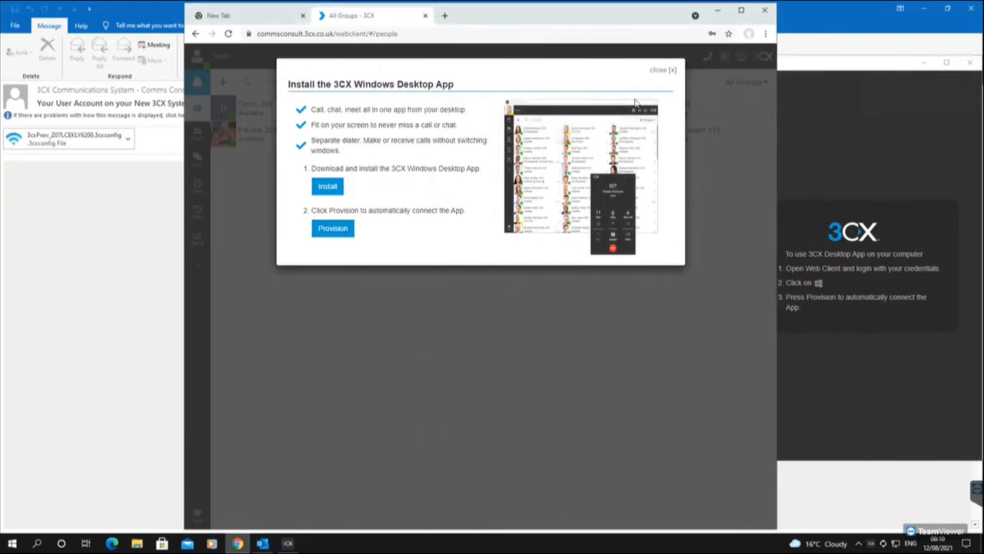
{"action": "left_click", "coordinate": [832, 68]}
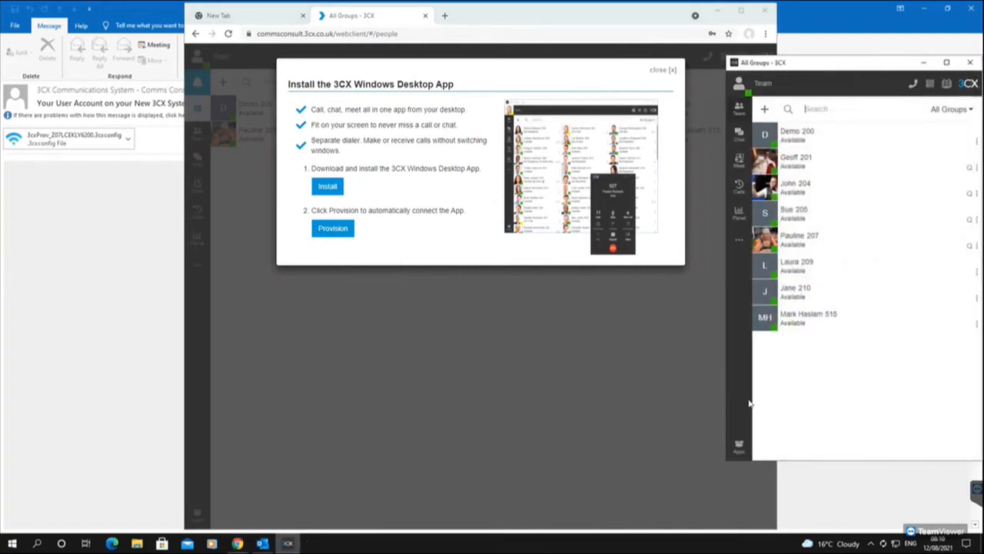
{"action": "left_click_drag", "start_coordinate": [825, 68], "coordinate": [583, 76]}
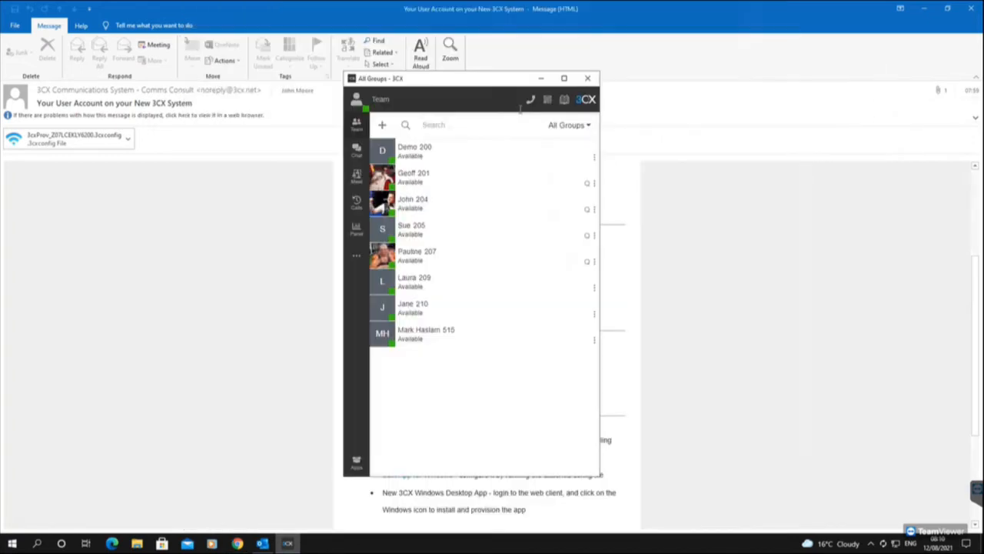
- Close the desktop app window, reopen it from the hidden notification icons, and move its icon to the always-visible notification area
{"action": "left_click", "coordinate": [587, 78]}
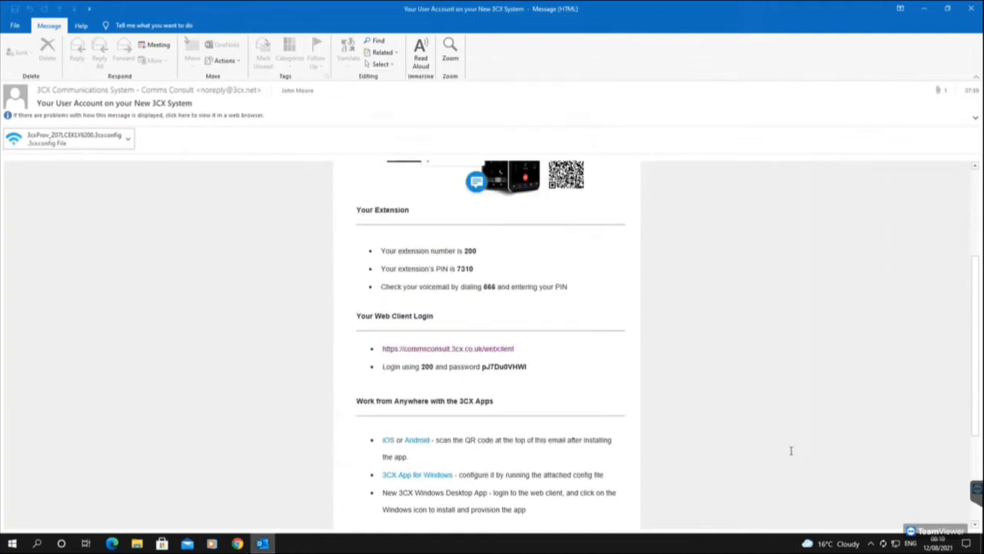
{"action": "left_click", "coordinate": [869, 543]}
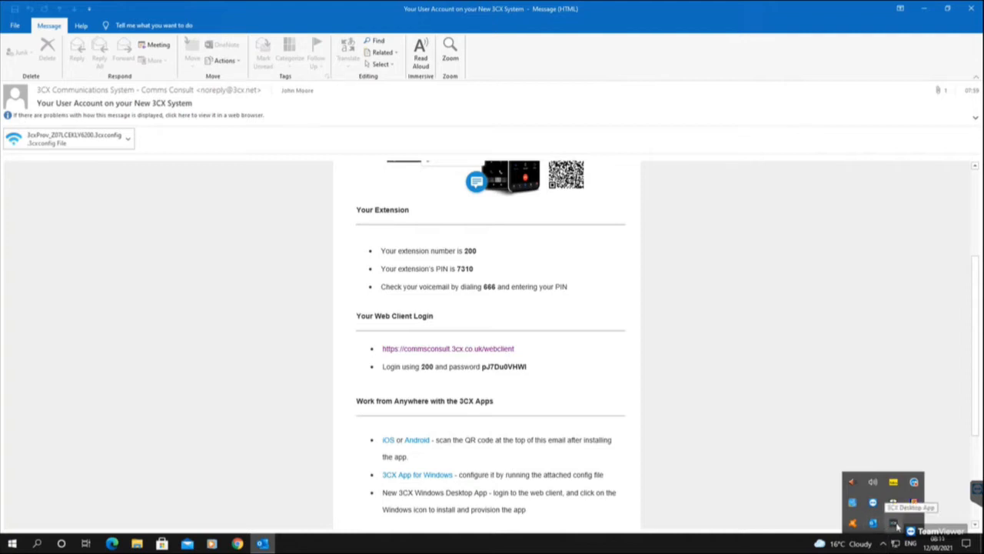
{"action": "left_click", "coordinate": [895, 524]}
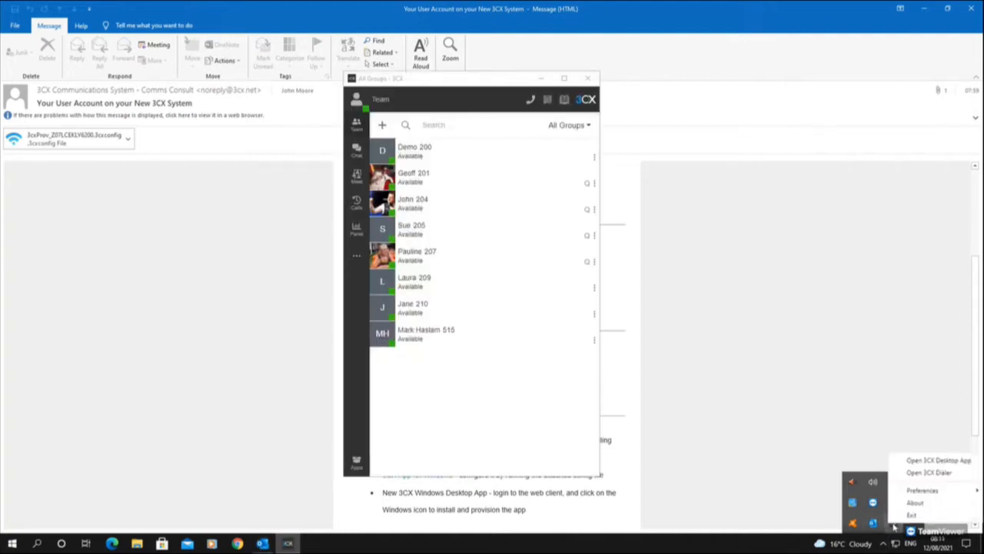
{"action": "left_click", "coordinate": [894, 527]}
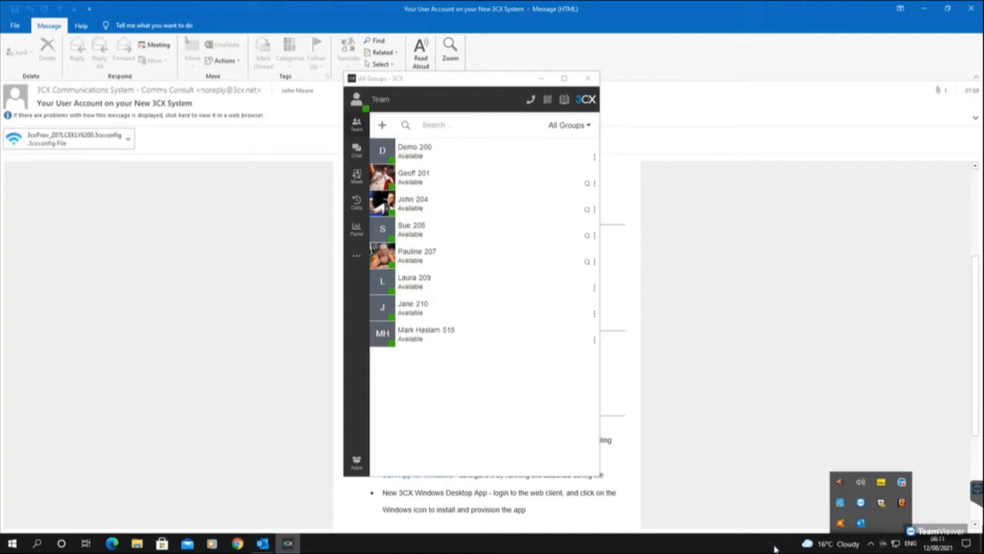
{"action": "left_click", "coordinate": [775, 550]}
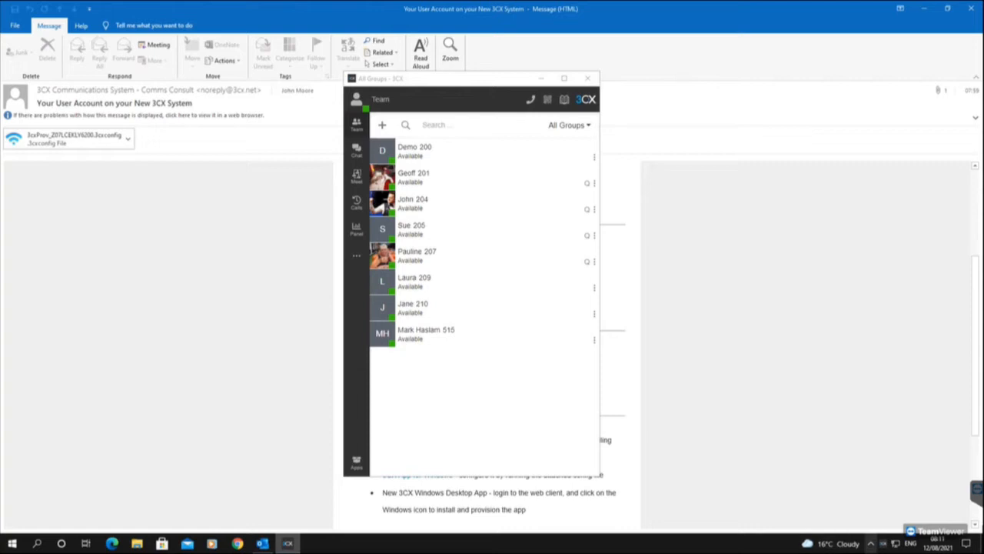
- Close the desktop app window and reopen it from its visible notification icon, twice
{"action": "left_click", "coordinate": [587, 77]}
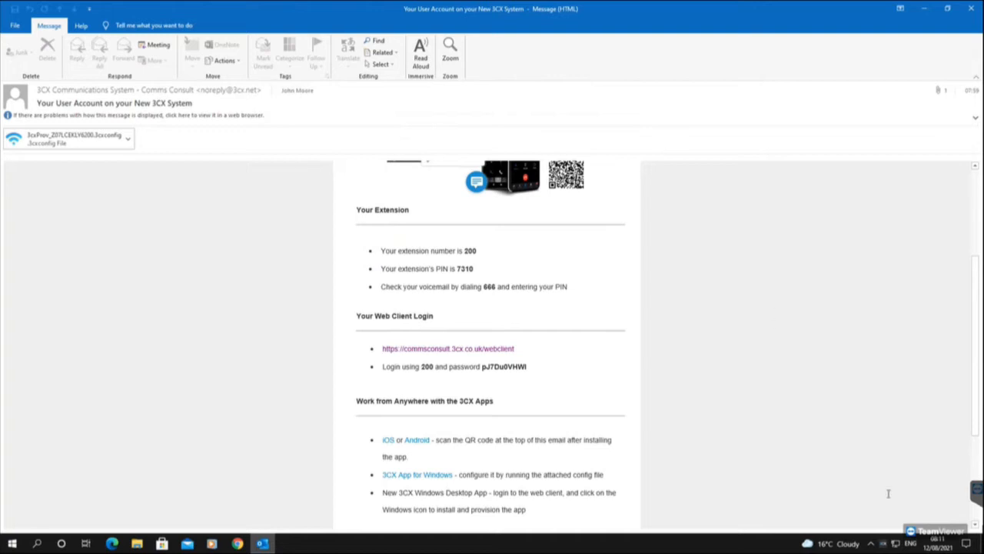
{"action": "left_click", "coordinate": [883, 543]}
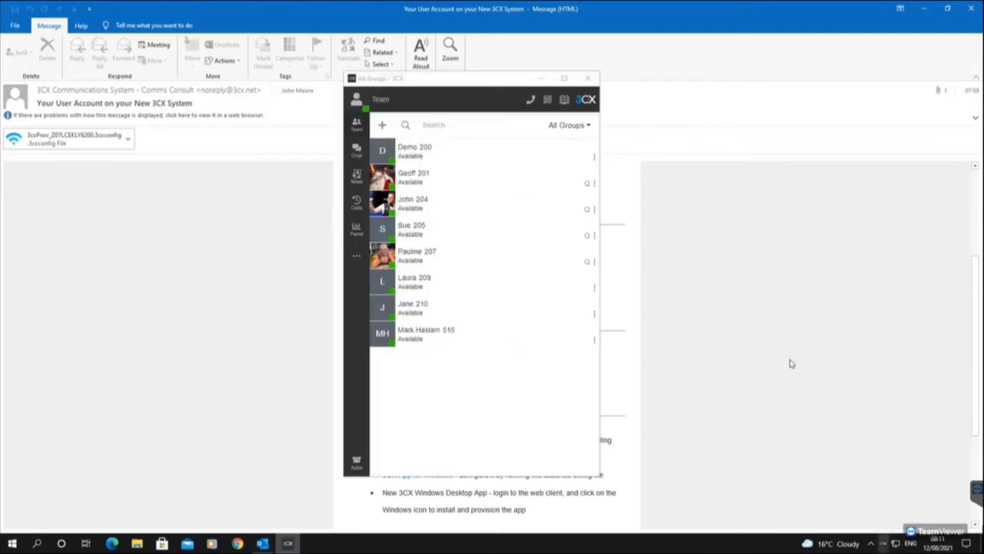
{"action": "left_click", "coordinate": [588, 78]}
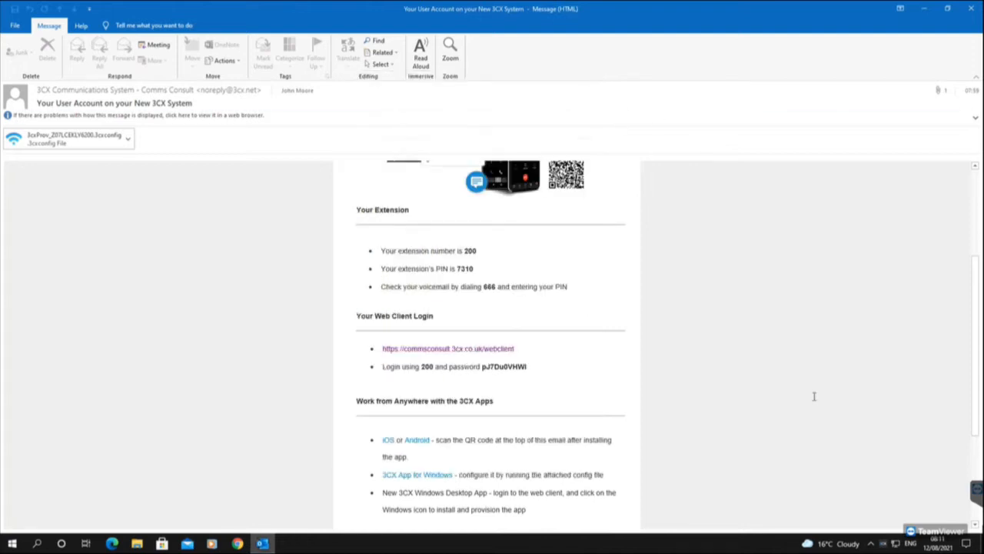
{"action": "left_click", "coordinate": [883, 543]}
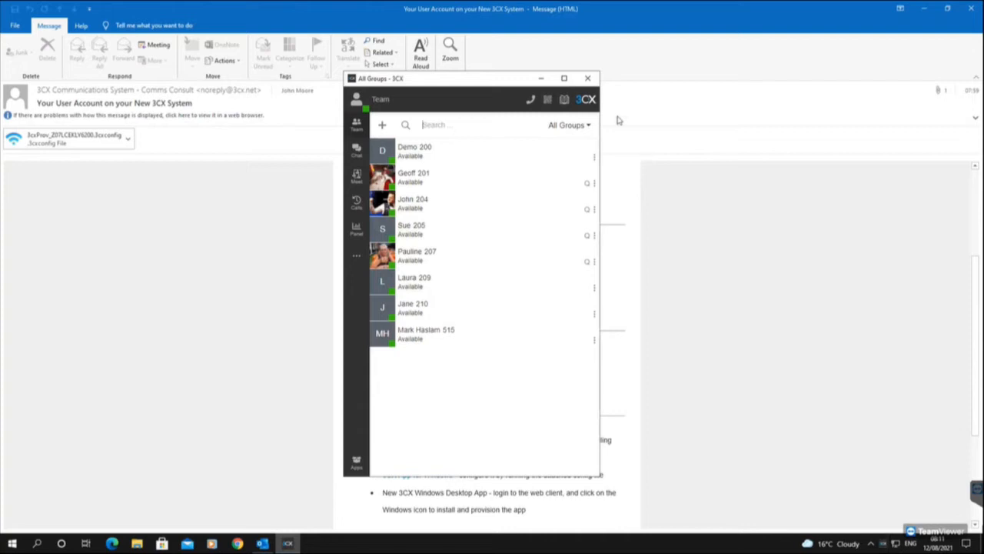
- Open the 3CX Dialer from the app's notification icon and search it for "comms"
{"action": "right_click", "coordinate": [888, 545]}
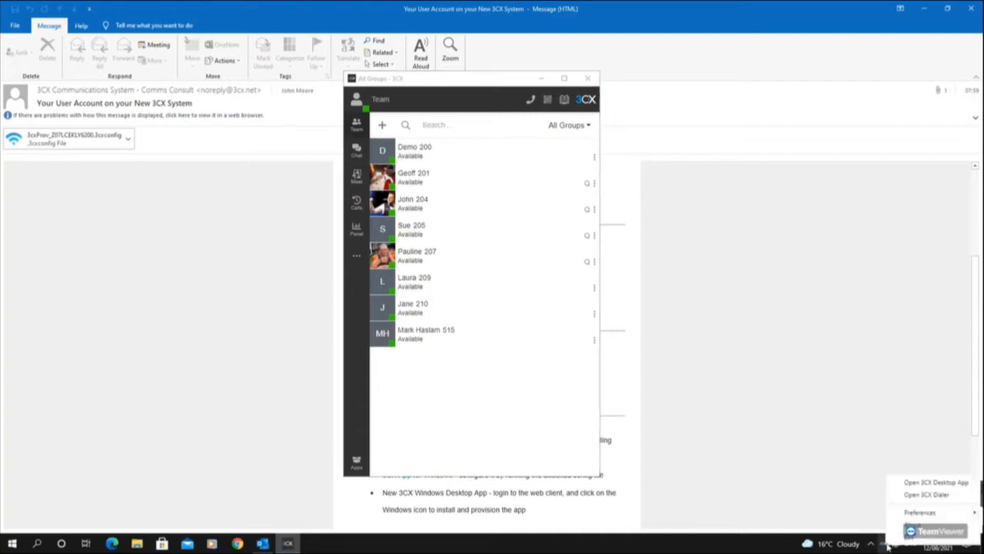
{"action": "left_click", "coordinate": [937, 494]}
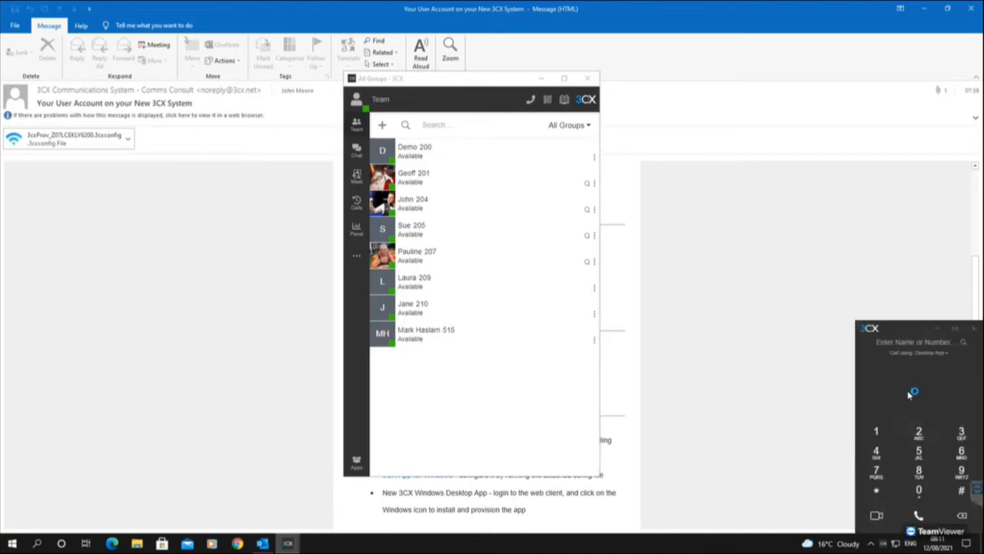
{"action": "left_click", "coordinate": [905, 341]}
{"action": "type", "text": "comms"}
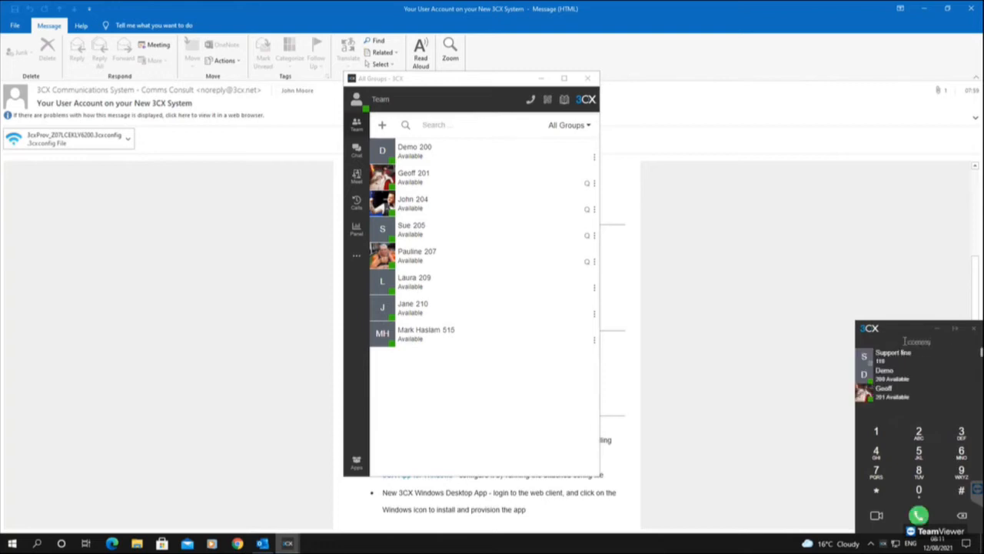
- Clear the dialer's search text and expand the dialer's side panel
{"action": "key", "text": "BackSpace"}
{"action": "key", "text": "BackSpace"}
{"action": "key", "text": "BackSpace"}
{"action": "key", "text": "BackSpace"}
{"action": "key", "text": "BackSpace"}
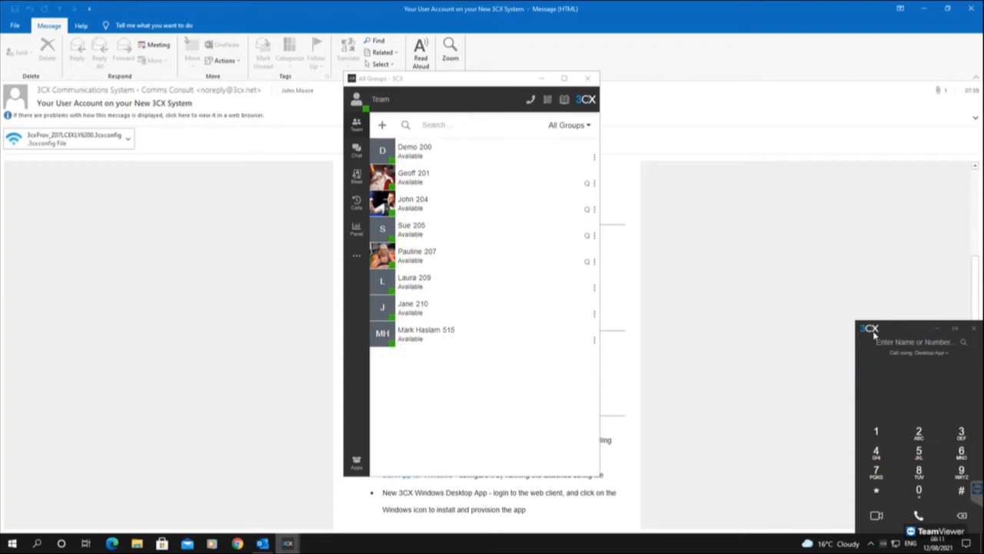
{"action": "left_click", "coordinate": [956, 331]}
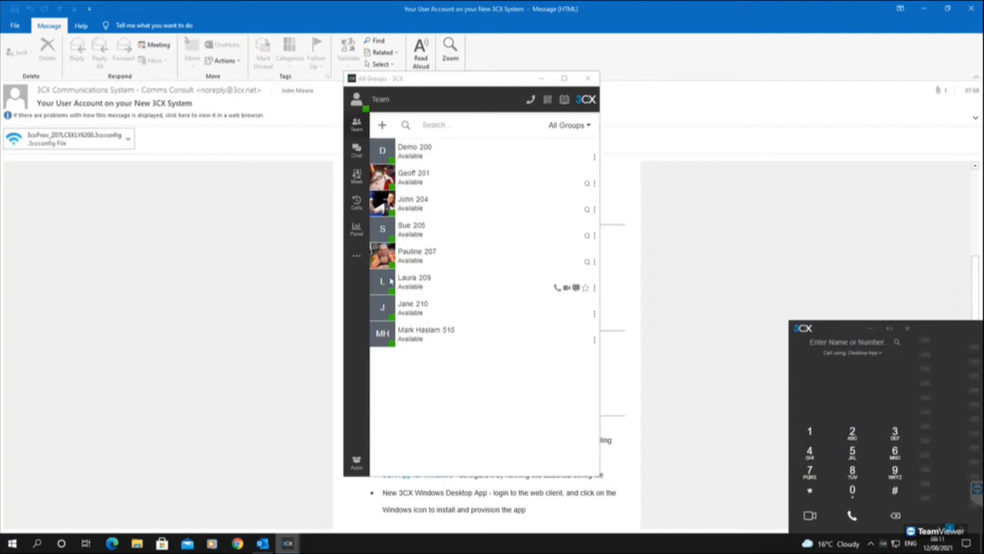
- In the BLF settings, set the first BLF key to Speed Dial for 110 Support line
{"action": "left_click", "coordinate": [361, 262]}
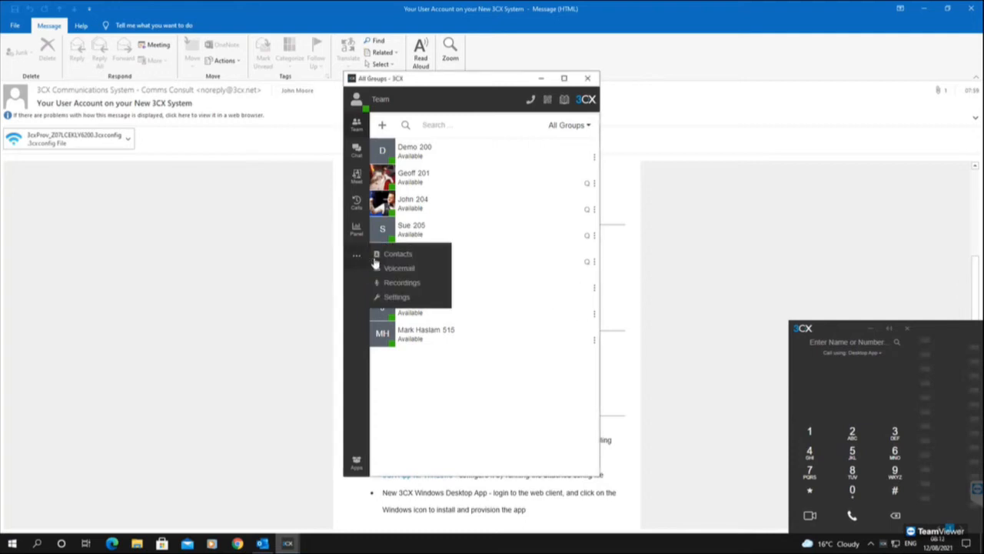
{"action": "left_click", "coordinate": [421, 300]}
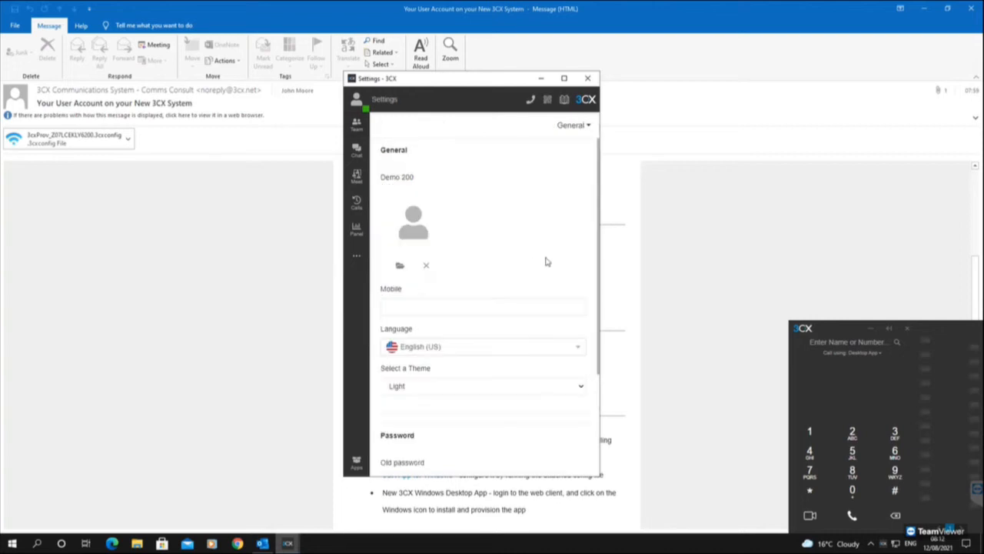
{"action": "left_click", "coordinate": [586, 132]}
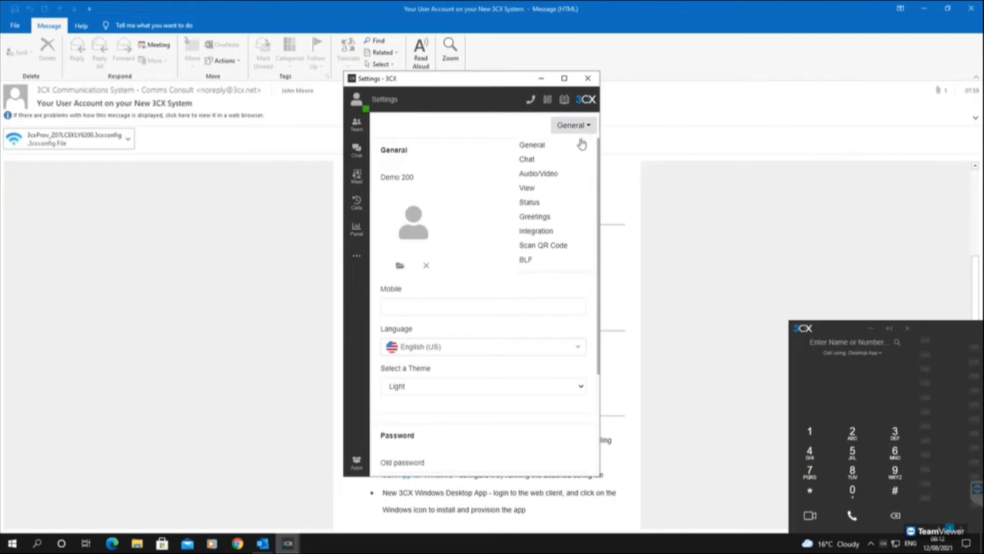
{"action": "left_click", "coordinate": [531, 260]}
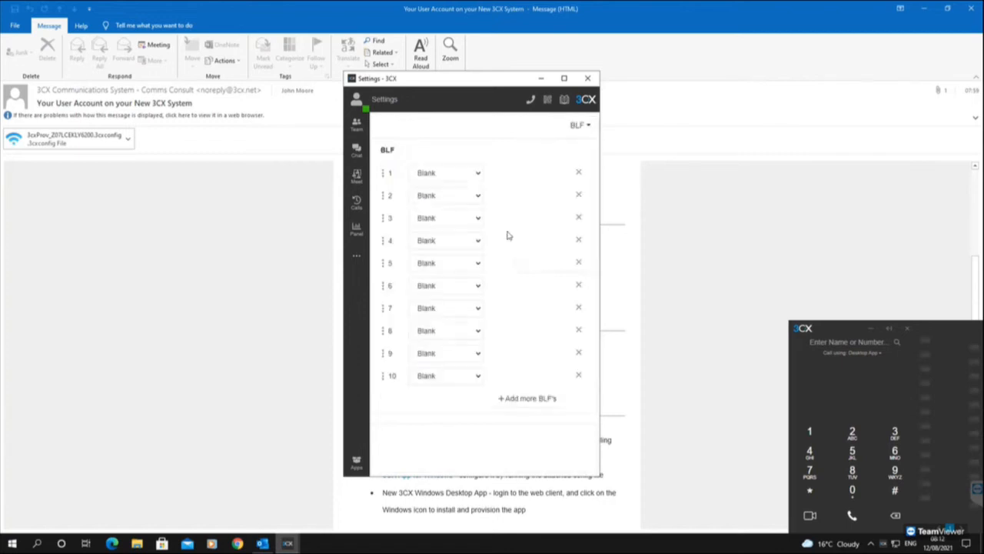
{"action": "left_click", "coordinate": [436, 176]}
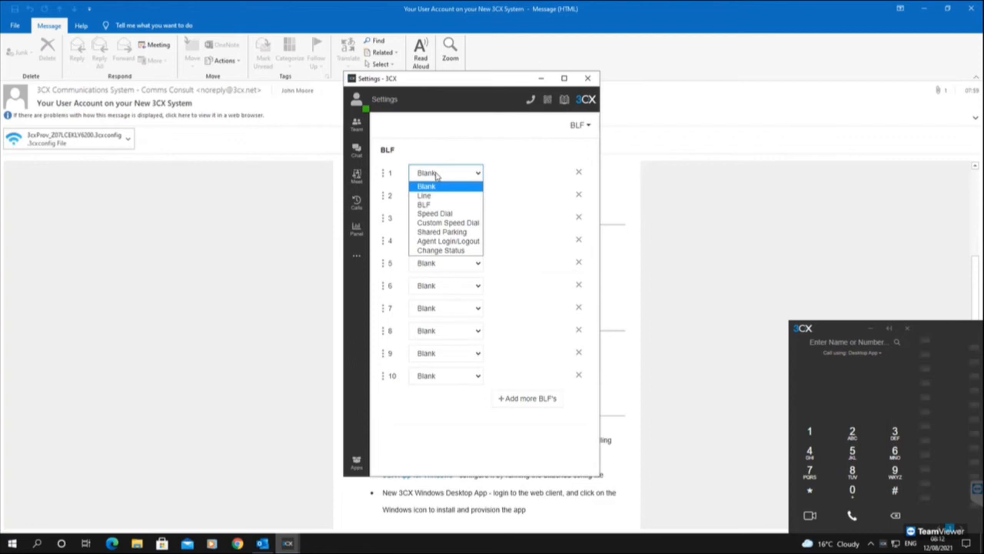
{"action": "left_click", "coordinate": [430, 213]}
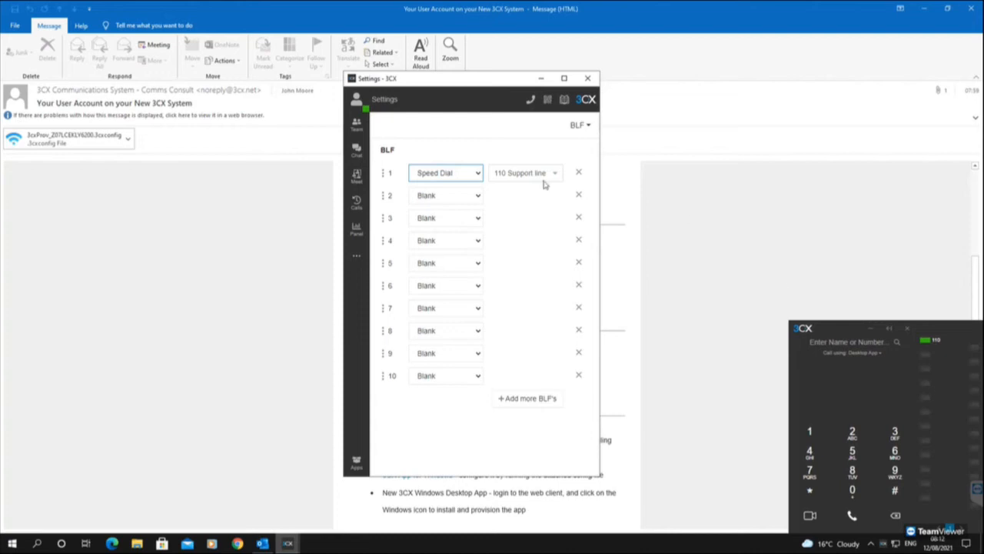
- In the Audio/Video settings, set the headset integration to Jabra and return to the call settings
{"action": "left_click", "coordinate": [575, 139]}
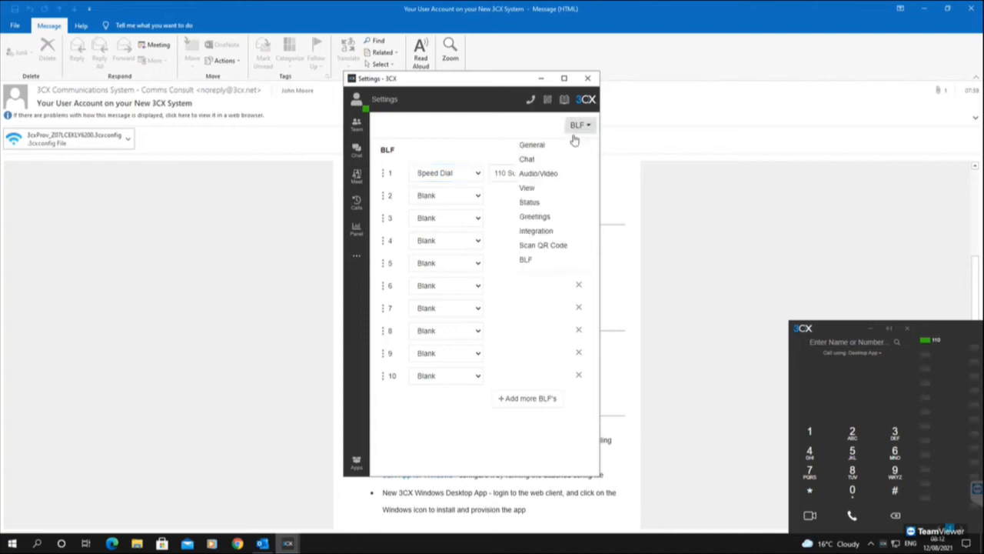
{"action": "left_click", "coordinate": [542, 173]}
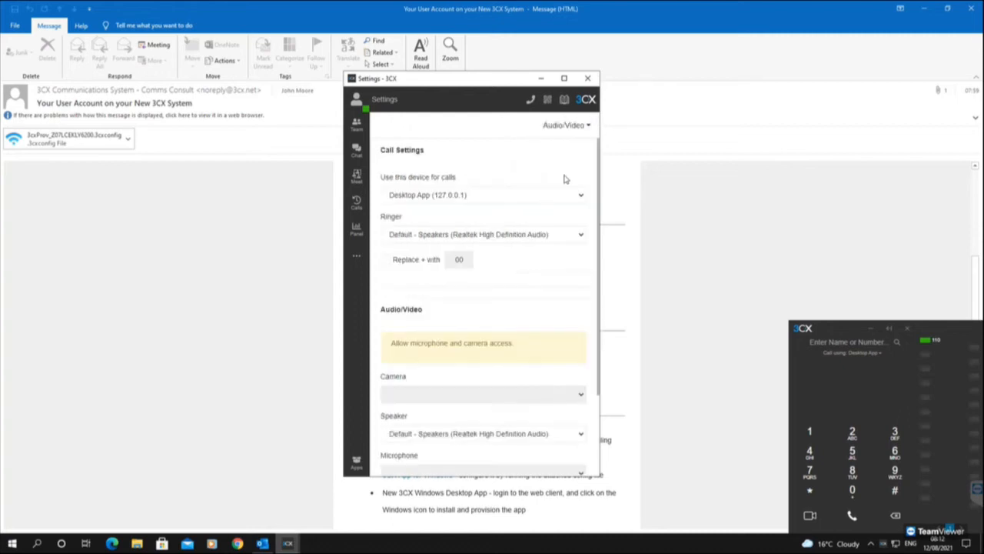
{"action": "left_click_drag", "start_coordinate": [599, 195], "coordinate": [593, 289]}
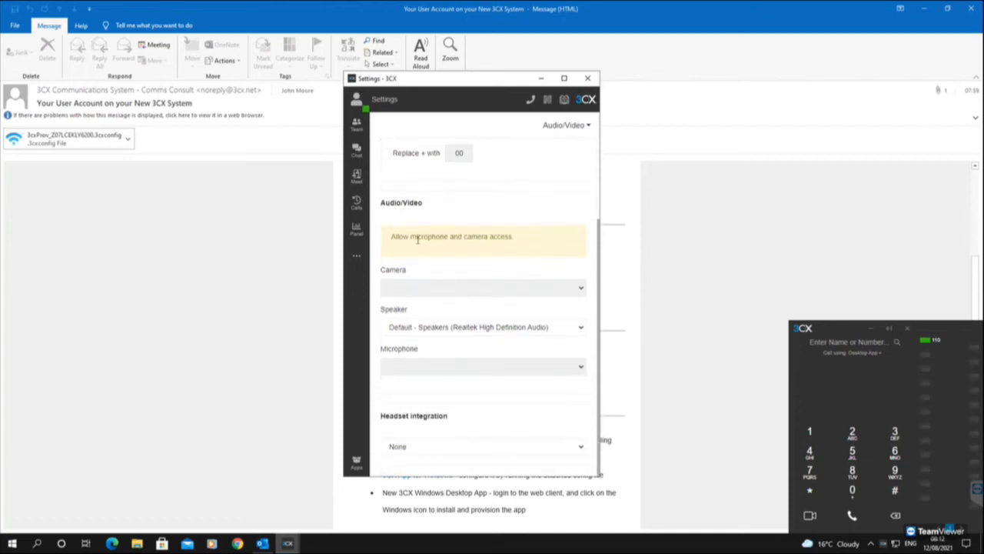
{"action": "left_click", "coordinate": [415, 449]}
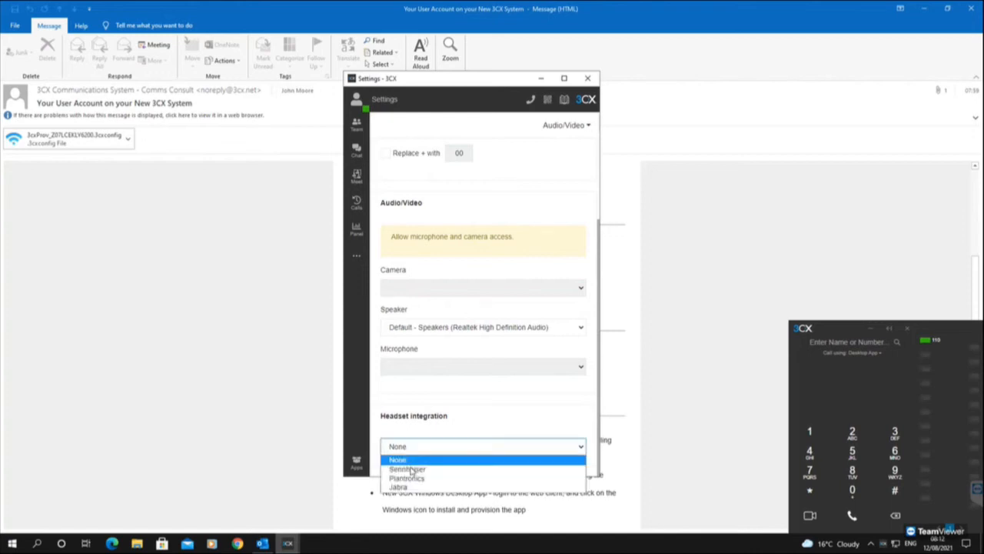
{"action": "left_click", "coordinate": [404, 487]}
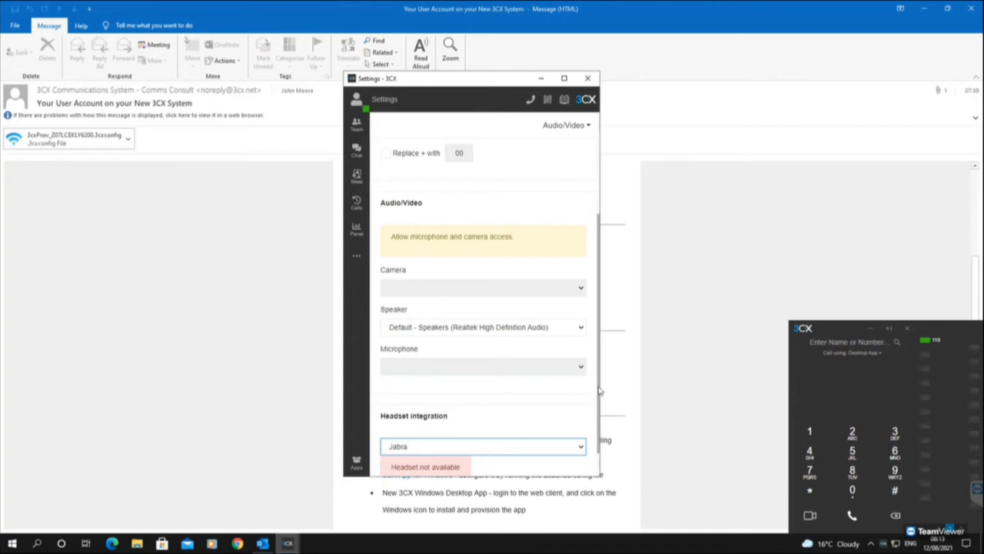
{"action": "scroll", "coordinate": [591, 279], "scroll_direction": "up", "scroll_amount": 3}
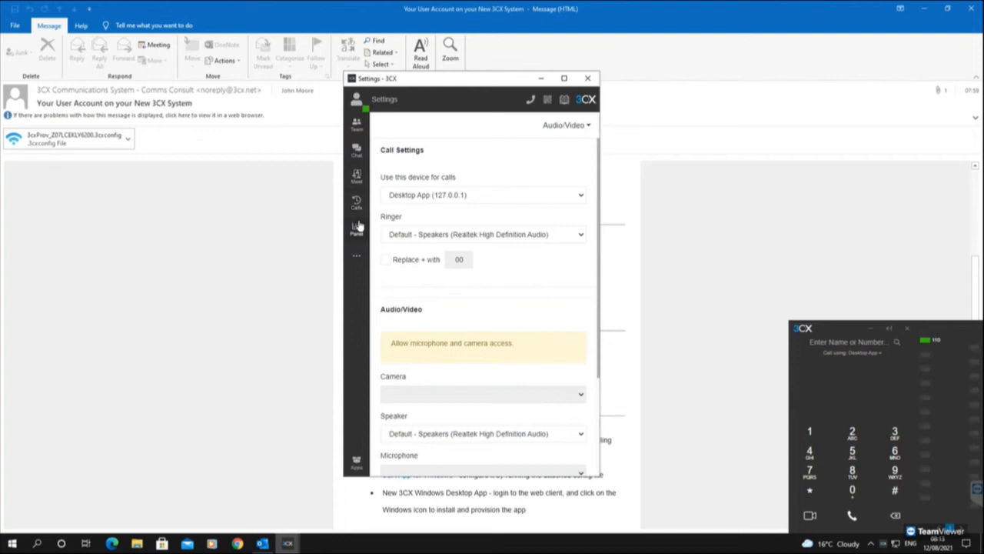
- Close the dialer and reopen it from the desktop app, and view the QR code for installing the mobile app
{"action": "left_click", "coordinate": [910, 329]}
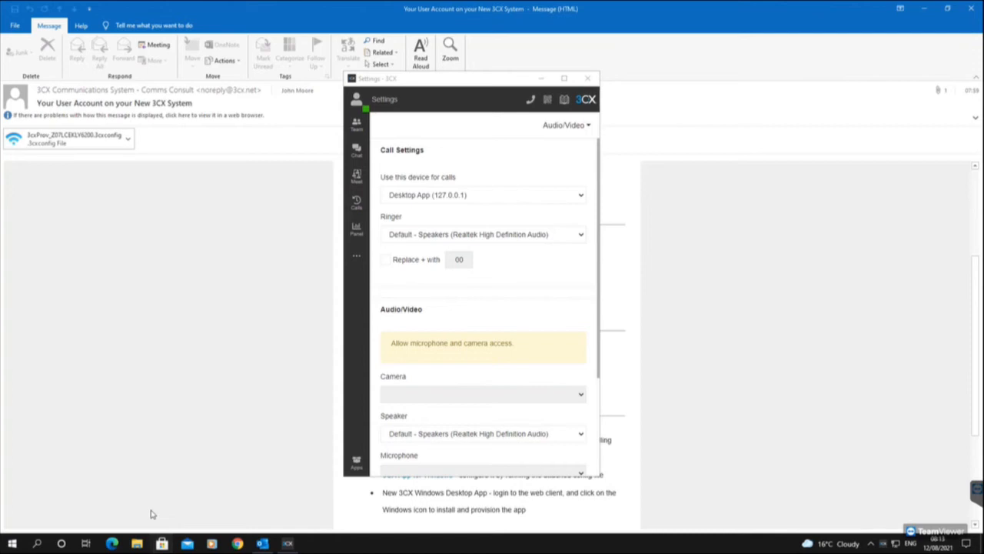
{"action": "left_click", "coordinate": [533, 104]}
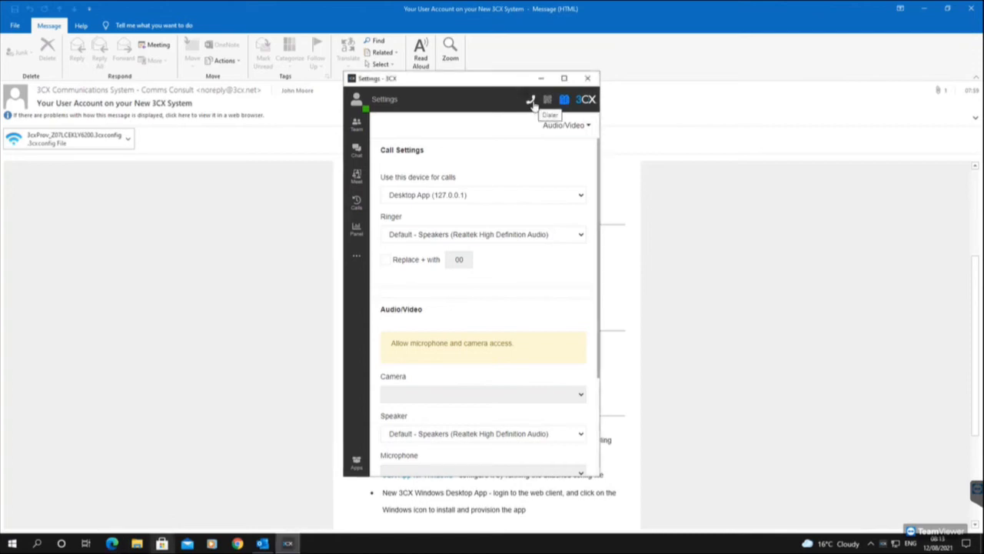
{"action": "left_click", "coordinate": [532, 101]}
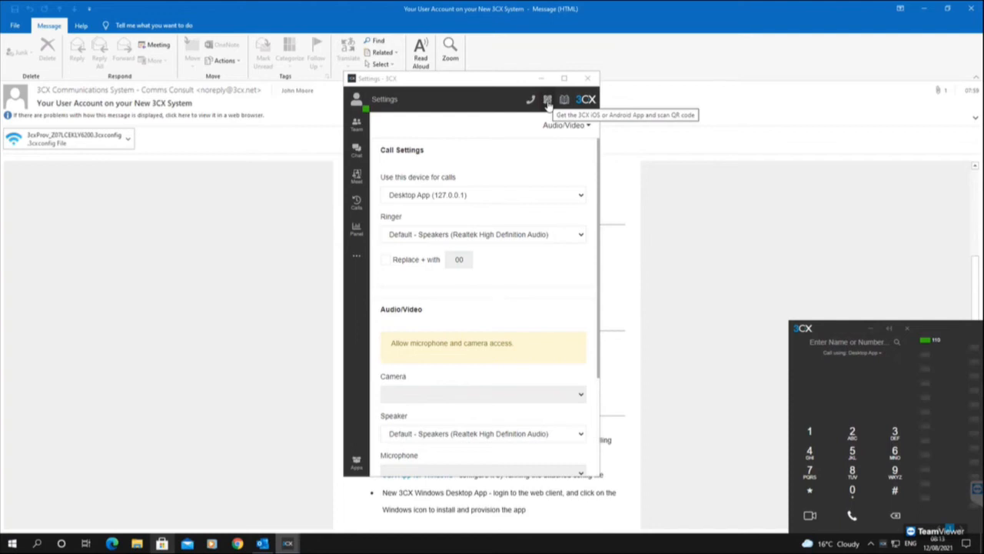
{"action": "left_click", "coordinate": [548, 102]}
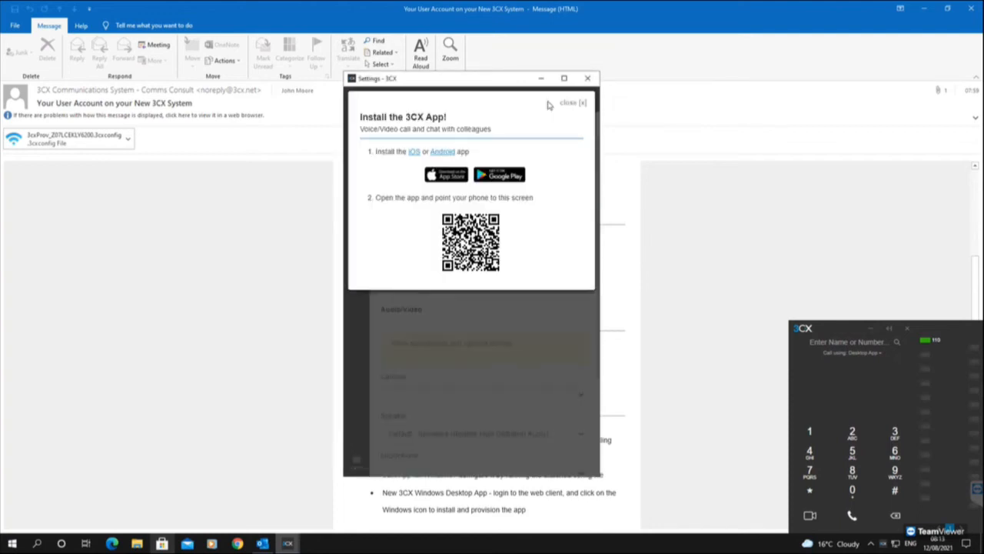
{"action": "left_click", "coordinate": [583, 103]}
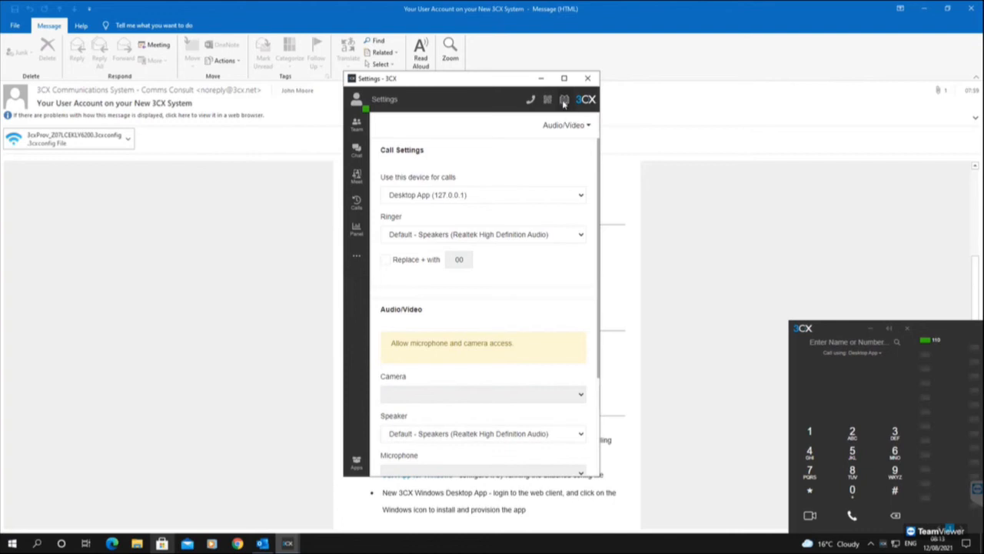
- Open the online 3CX user guide, look through its sections from mobile apps to deskphones, and close the browser
{"action": "left_click", "coordinate": [564, 101]}
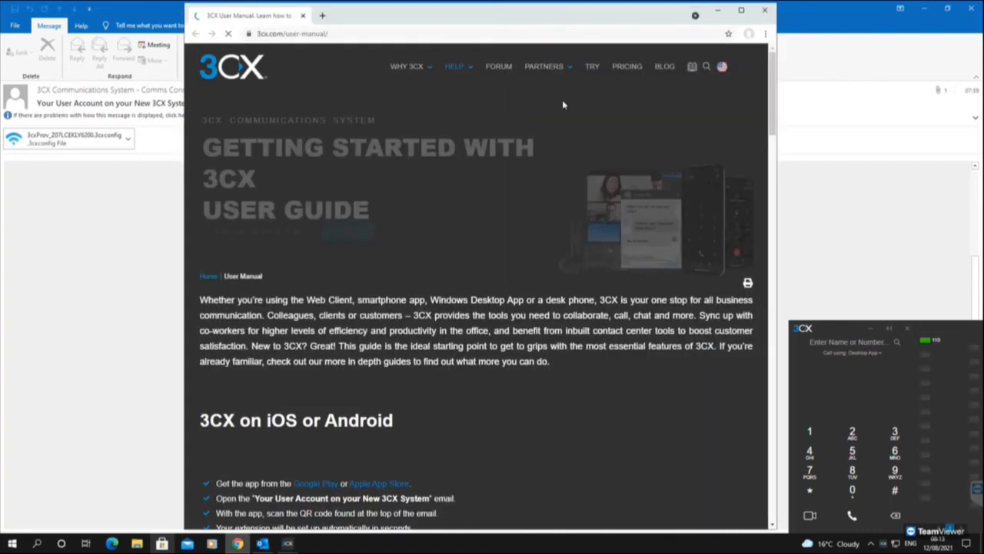
{"action": "scroll", "coordinate": [761, 154], "scroll_direction": "down", "scroll_amount": 3}
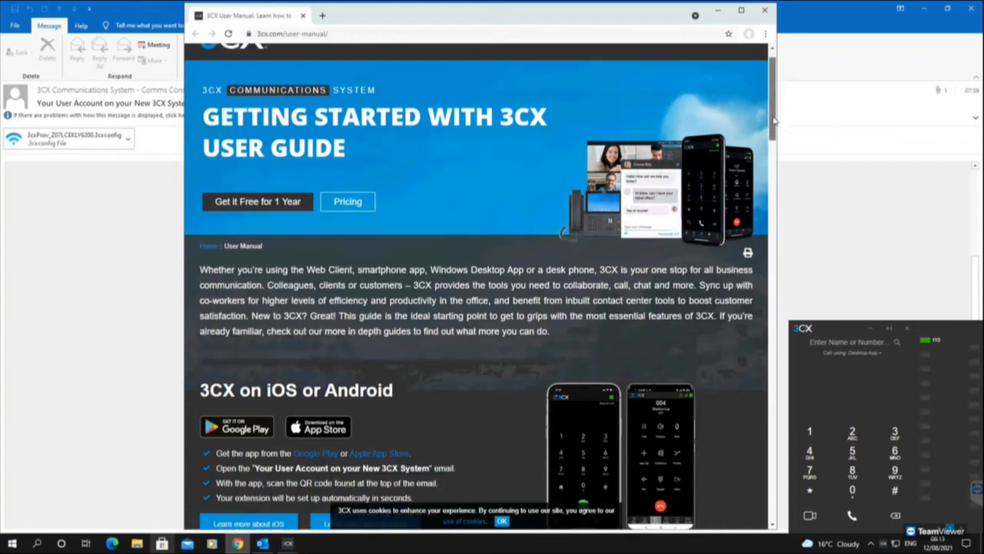
{"action": "scroll", "coordinate": [768, 165], "scroll_direction": "down", "scroll_amount": 1}
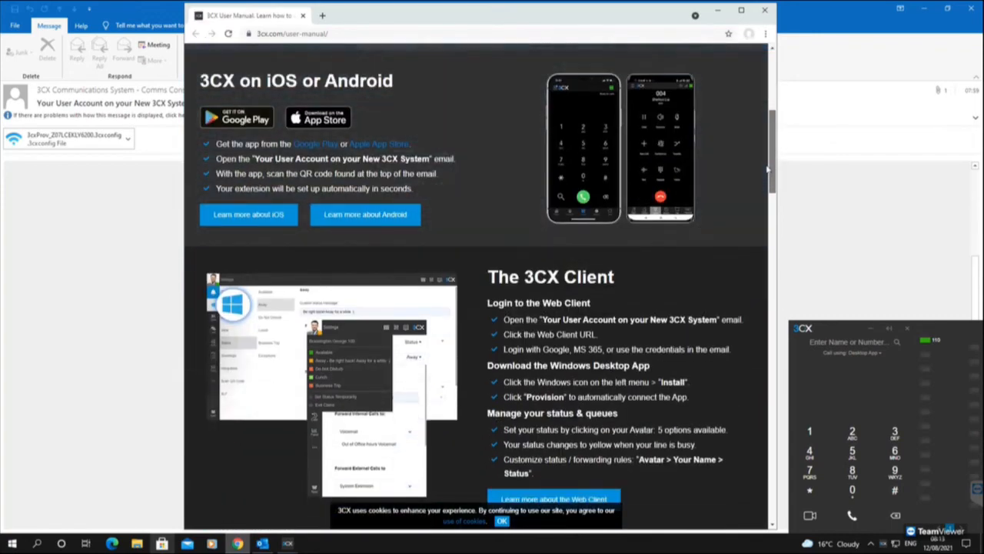
{"action": "scroll", "coordinate": [765, 185], "scroll_direction": "down", "scroll_amount": 3}
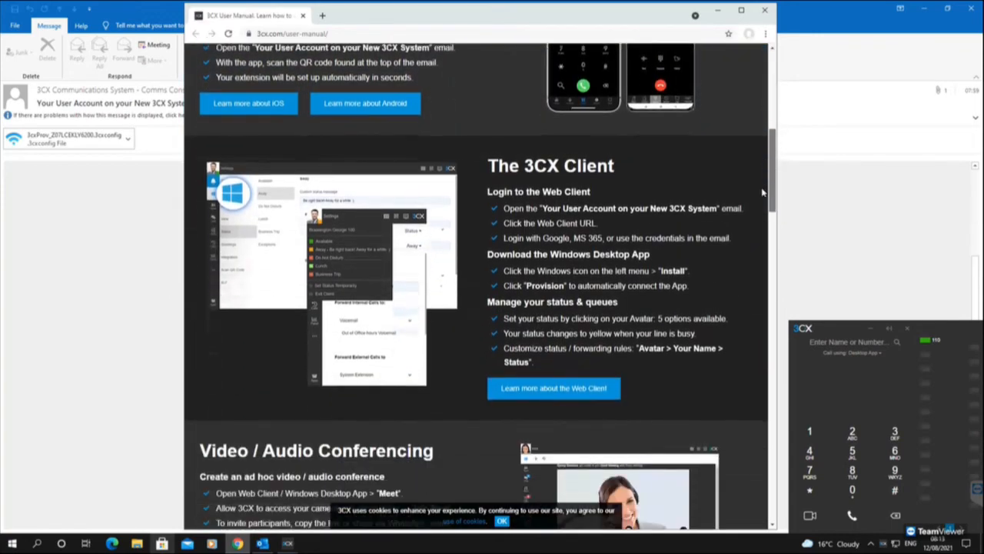
{"action": "scroll", "coordinate": [760, 207], "scroll_direction": "down", "scroll_amount": 3}
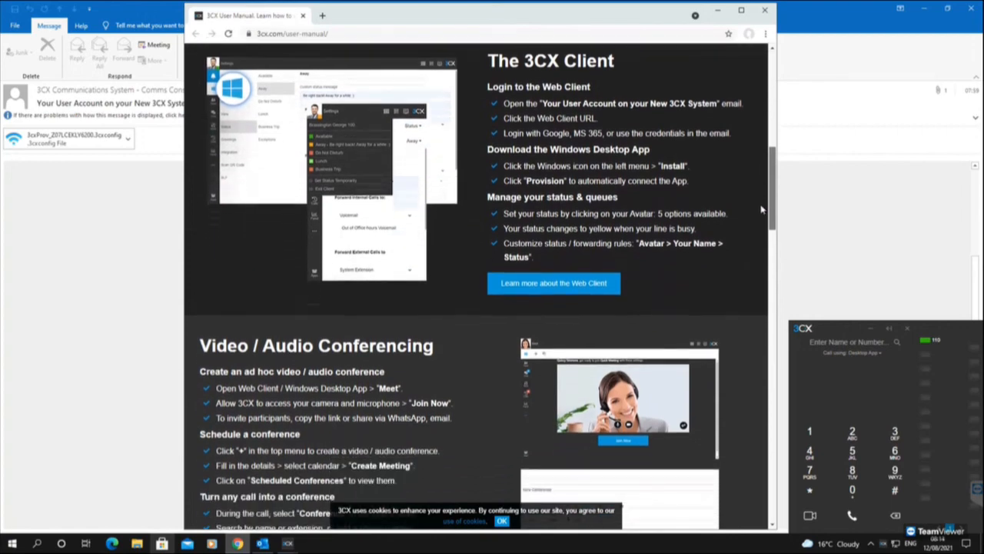
{"action": "scroll", "coordinate": [755, 233], "scroll_direction": "down", "scroll_amount": 2}
{"action": "scroll", "coordinate": [753, 261], "scroll_direction": "down", "scroll_amount": 4}
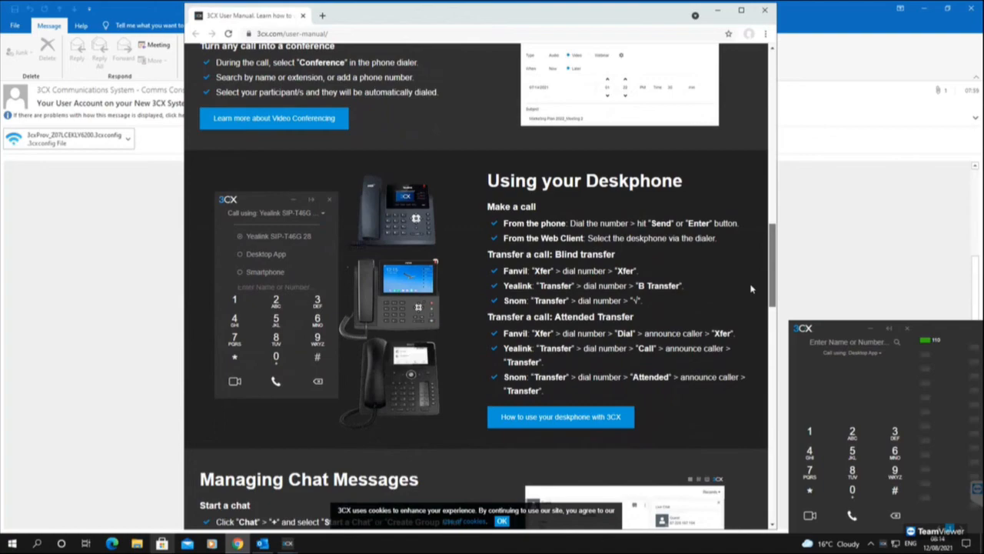
{"action": "scroll", "coordinate": [752, 289], "scroll_direction": "down", "scroll_amount": 2}
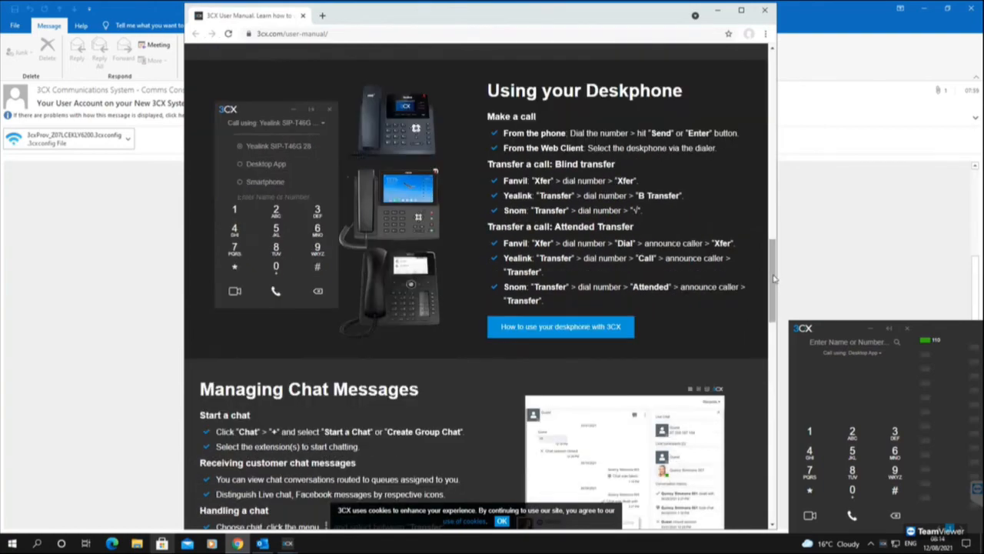
{"action": "left_click_drag", "start_coordinate": [774, 275], "coordinate": [769, 39]}
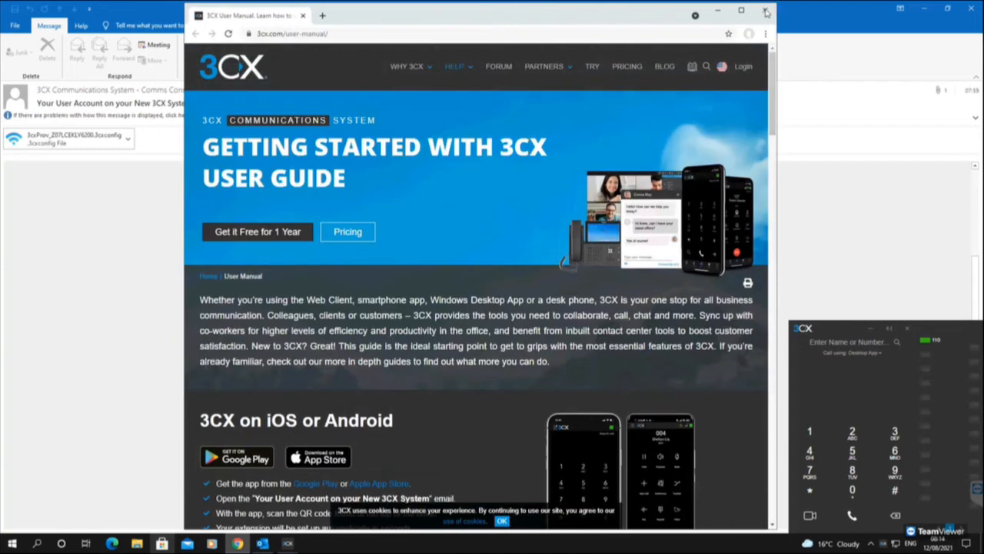
{"action": "left_click", "coordinate": [766, 12]}
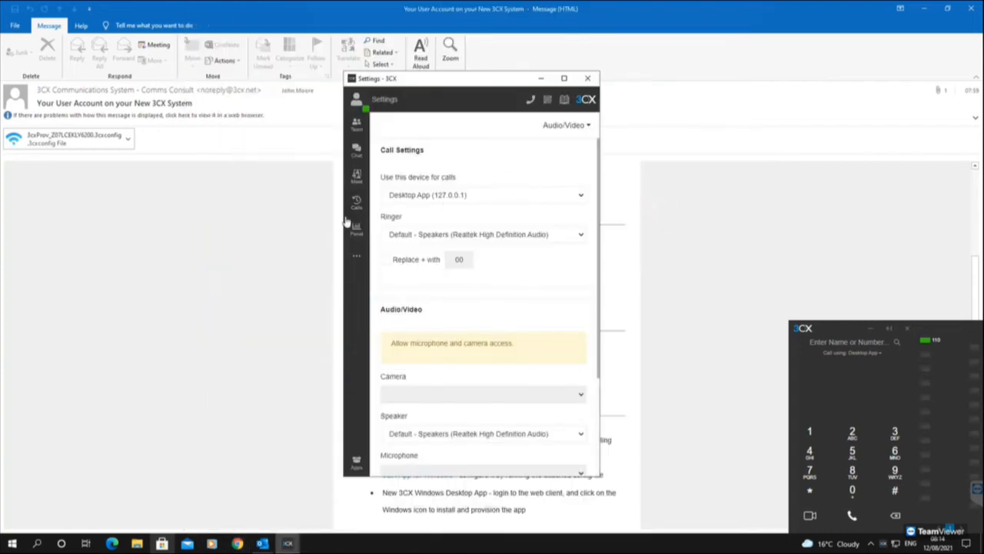
- Set the user status to Away
{"action": "left_click", "coordinate": [358, 101]}
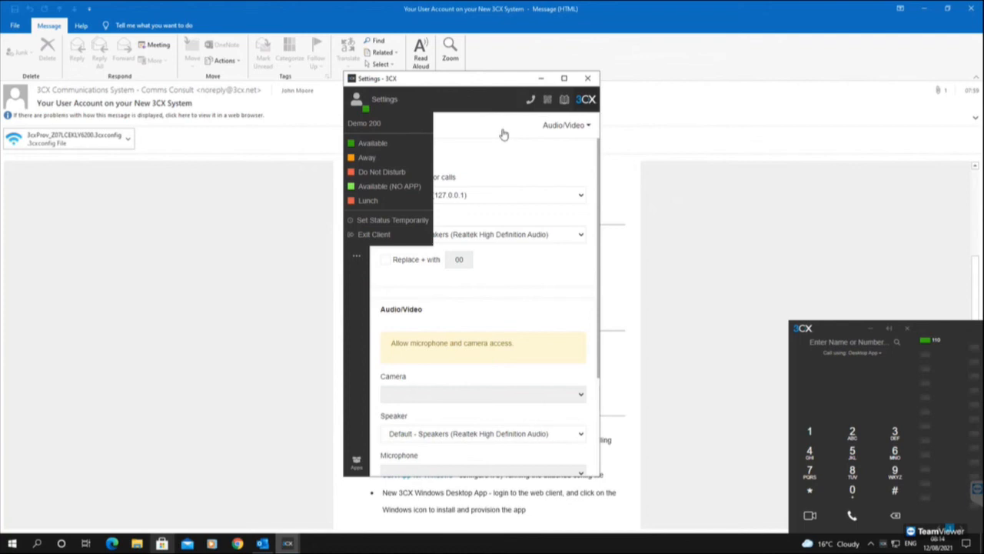
{"action": "left_click", "coordinate": [395, 155]}
{"action": "left_click", "coordinate": [363, 112]}
{"action": "left_click", "coordinate": [353, 317]}
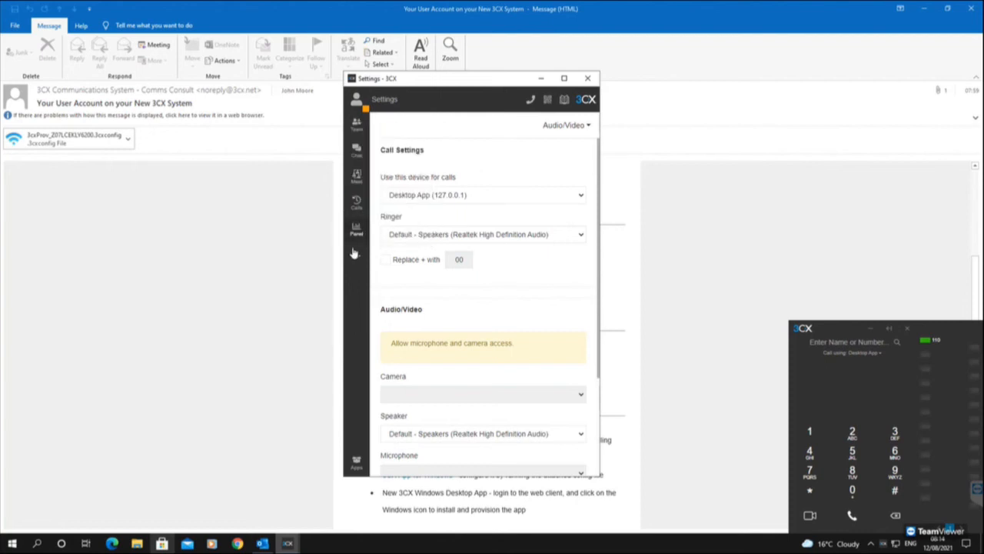
- In the Status settings, set the Away status's custom message to "until Friday" and switch the user status to Available
{"action": "left_click", "coordinate": [573, 126]}
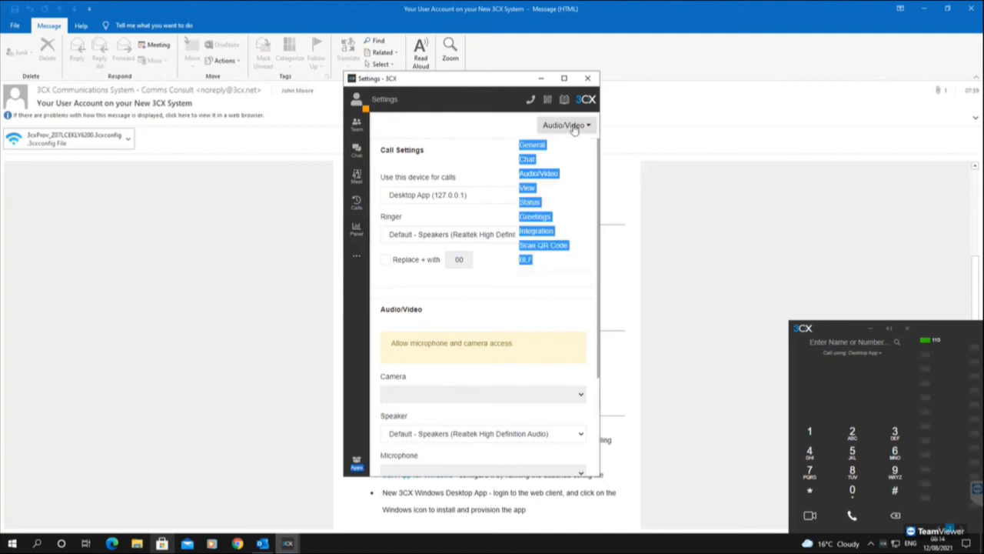
{"action": "left_click", "coordinate": [573, 126]}
{"action": "left_click", "coordinate": [573, 126]}
{"action": "left_click", "coordinate": [531, 202]}
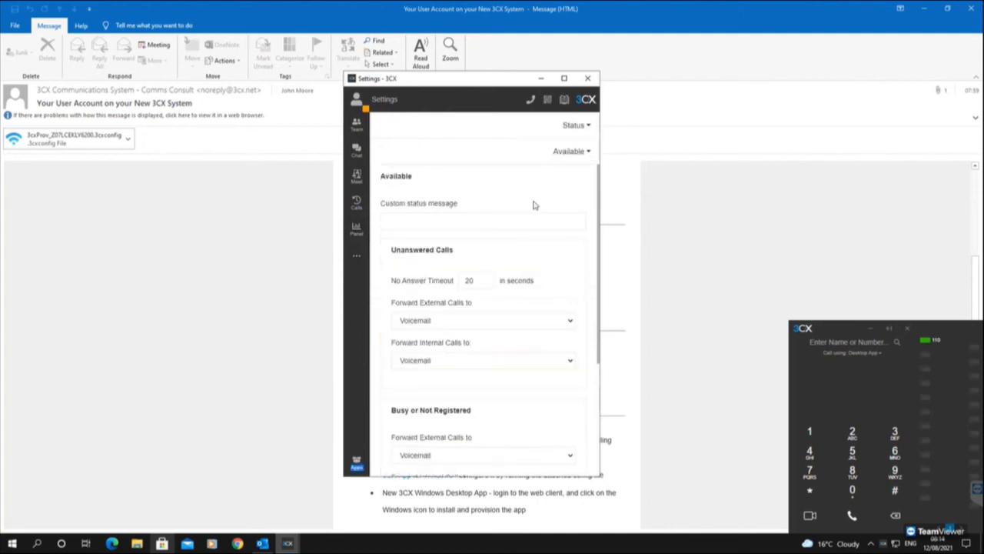
{"action": "left_click", "coordinate": [569, 152]}
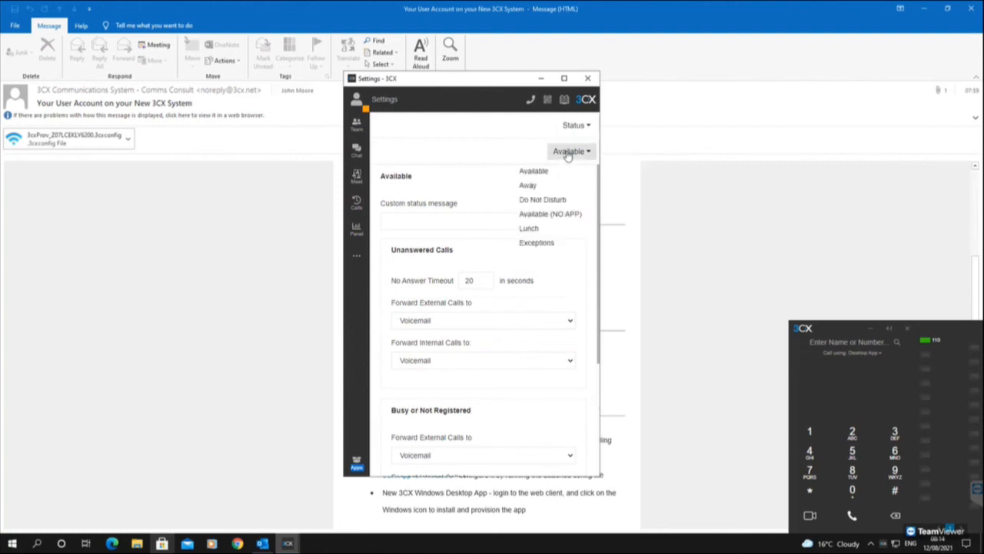
{"action": "left_click", "coordinate": [538, 185]}
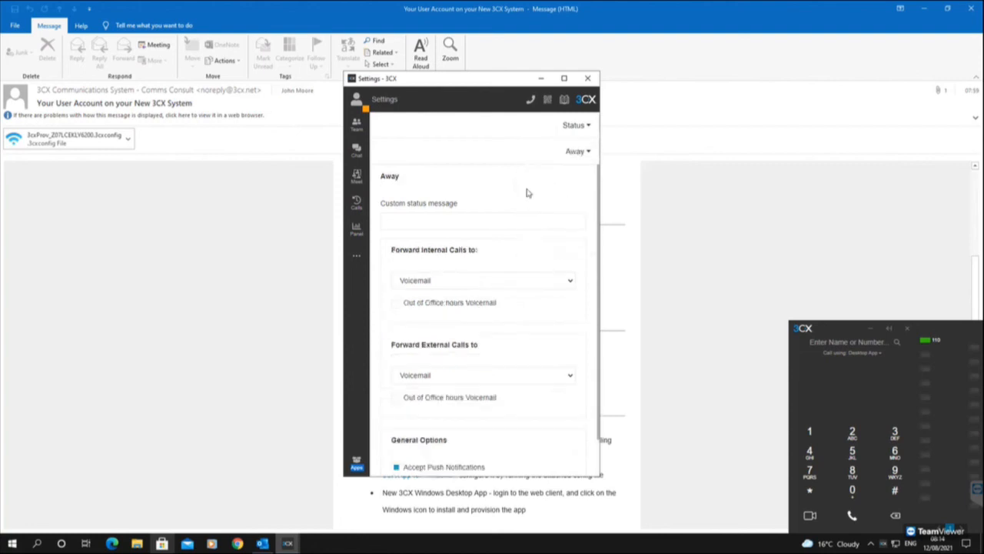
{"action": "left_click", "coordinate": [467, 221]}
{"action": "type", "text": "until"}
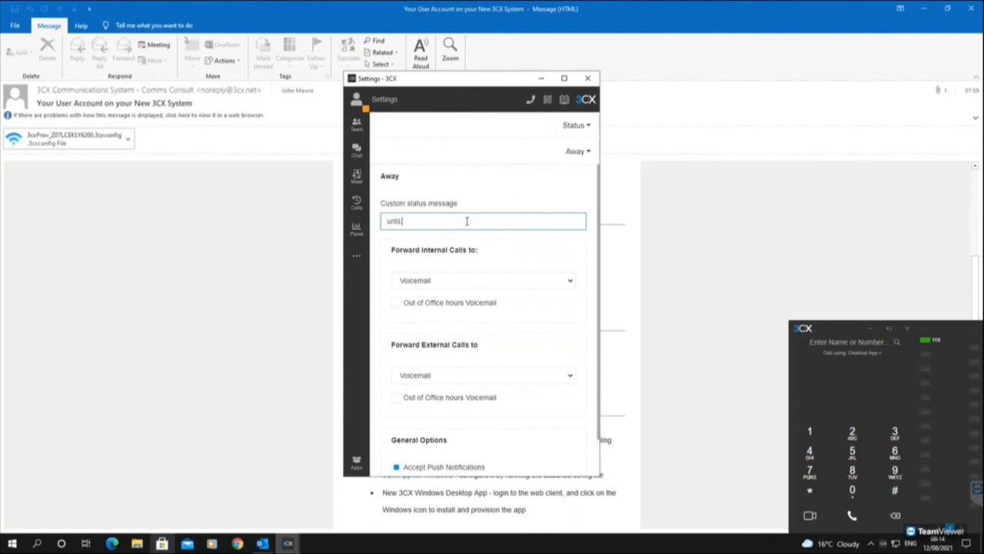
{"action": "type", "text": " Friday"}
{"action": "left_click", "coordinate": [356, 104]}
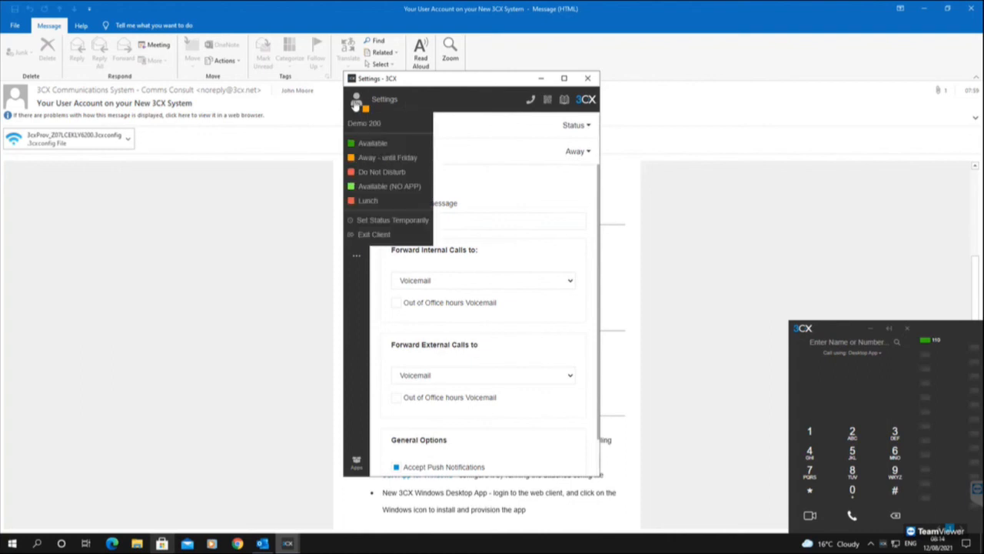
{"action": "left_click", "coordinate": [410, 159]}
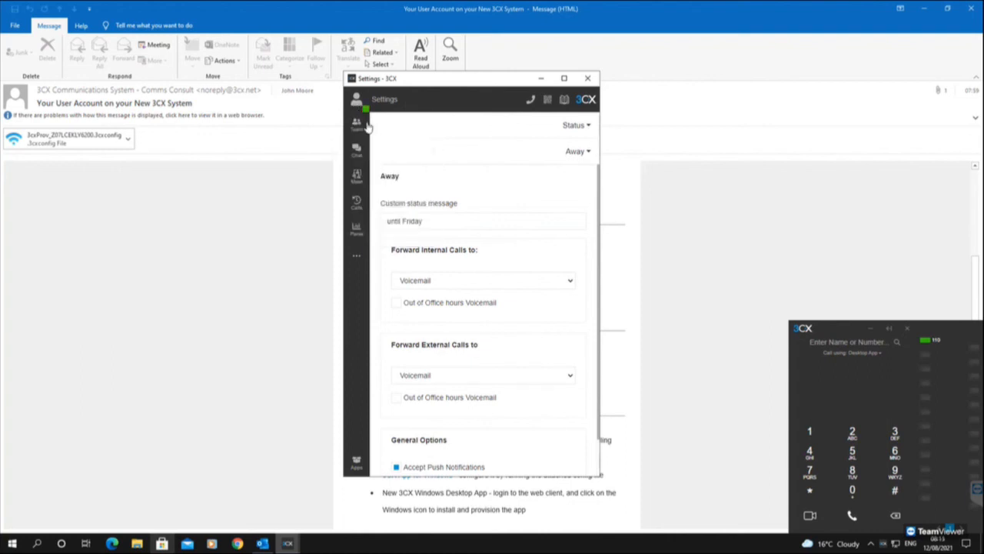
- Set the user status to "Away - until Friday" and show the team list
{"action": "left_click", "coordinate": [358, 110]}
{"action": "left_click", "coordinate": [401, 158]}
{"action": "left_click", "coordinate": [356, 125]}
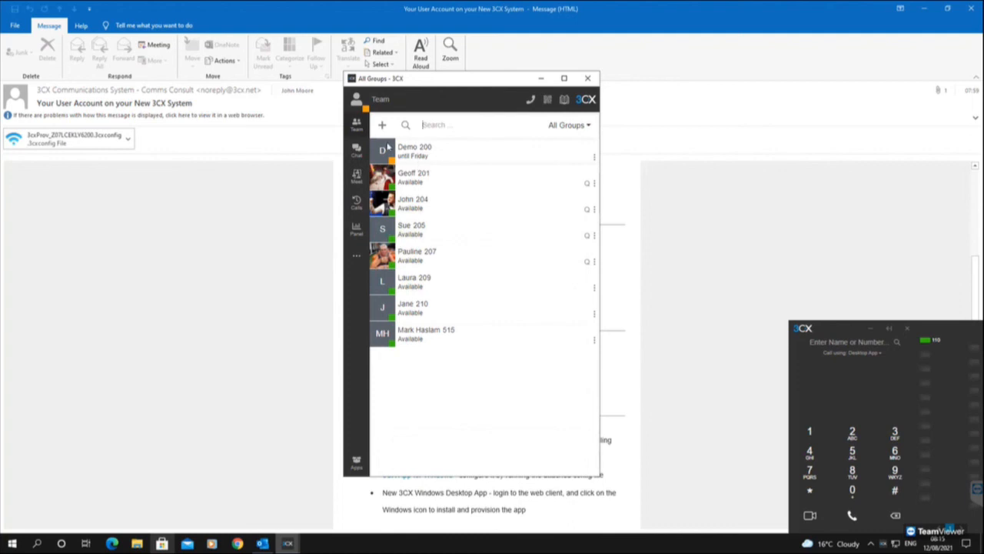
- View the recent chats, and look through the available user statuses without changing the current one
{"action": "left_click", "coordinate": [357, 152]}
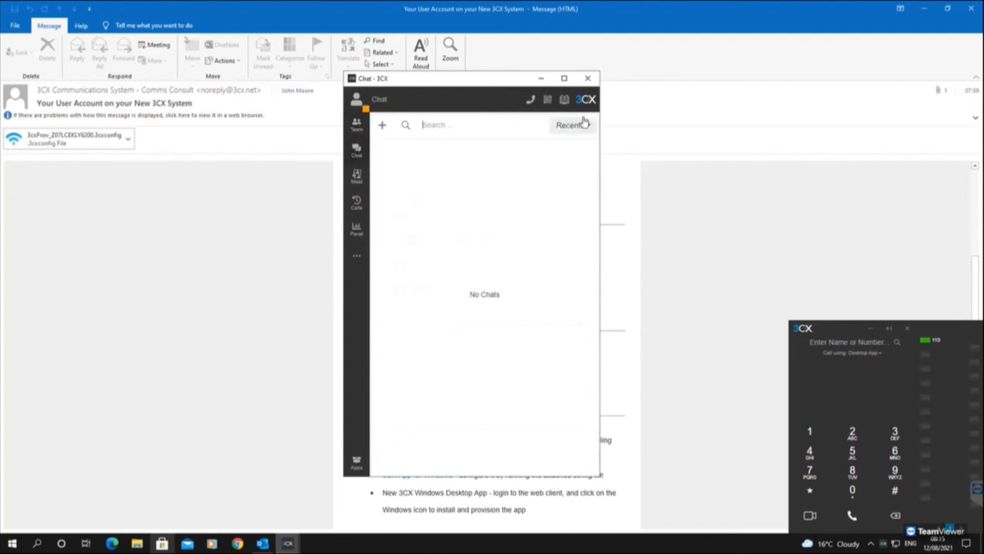
{"action": "left_click", "coordinate": [356, 99]}
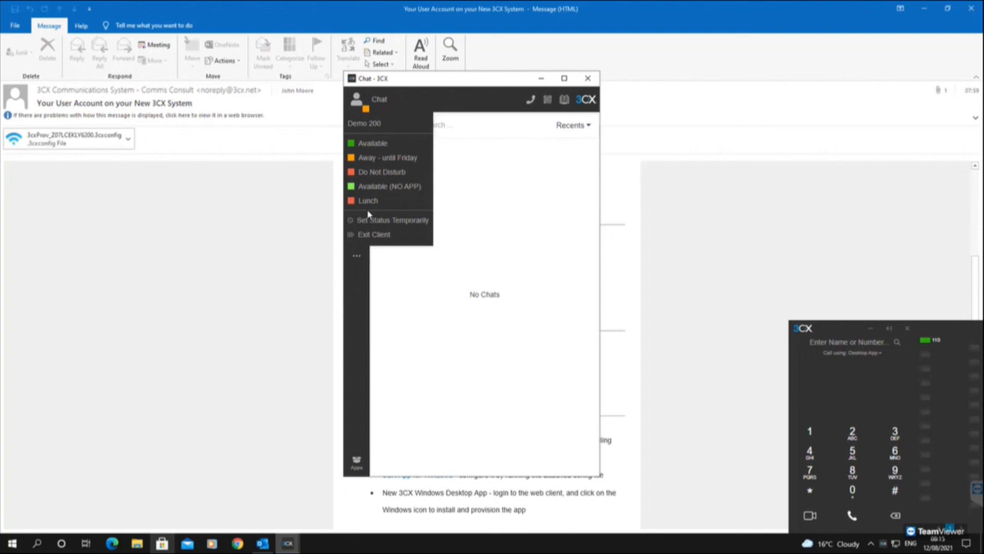
{"action": "left_click", "coordinate": [493, 220]}
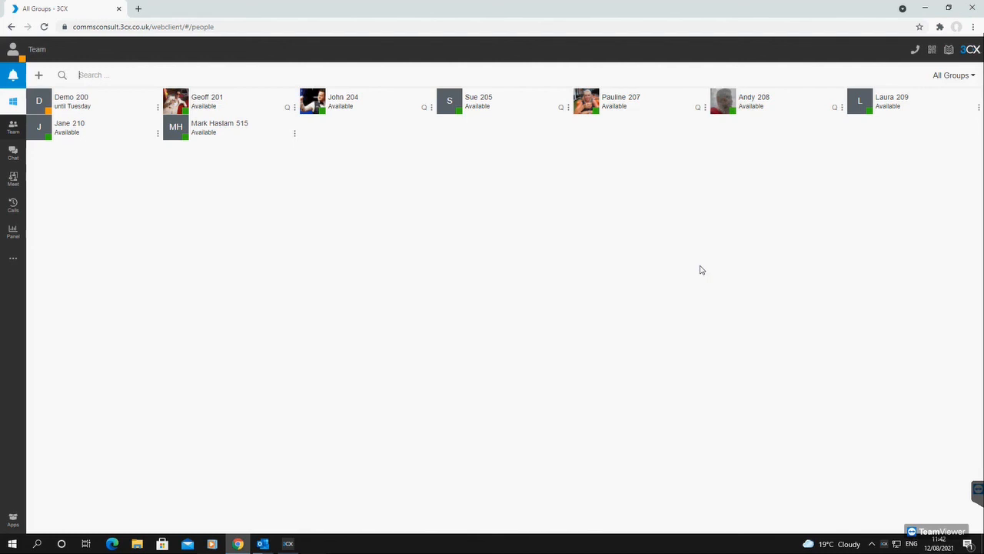
- In Chrome's extension management, disable the 3CX extension
{"action": "left_click", "coordinate": [939, 27]}
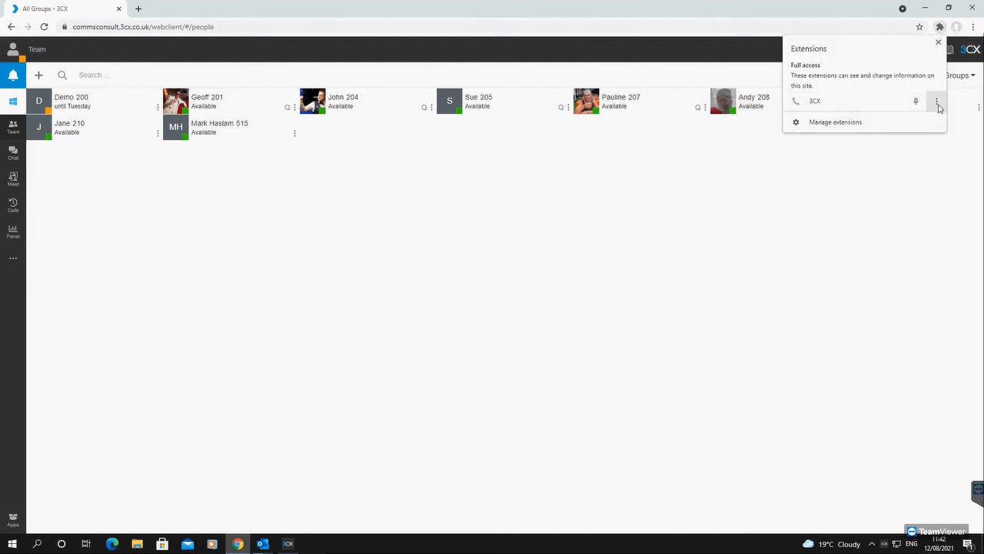
{"action": "left_click", "coordinate": [831, 123]}
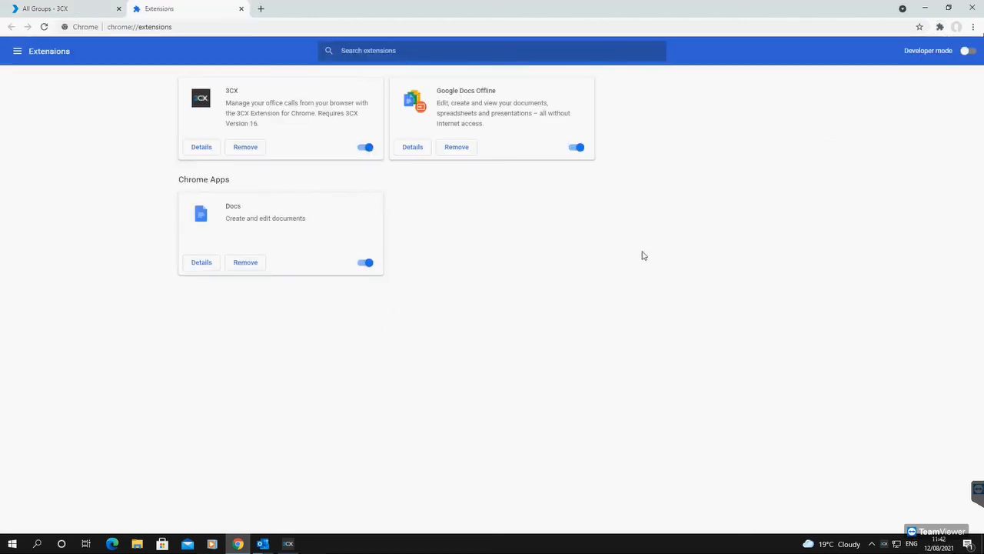
{"action": "left_click", "coordinate": [366, 148]}
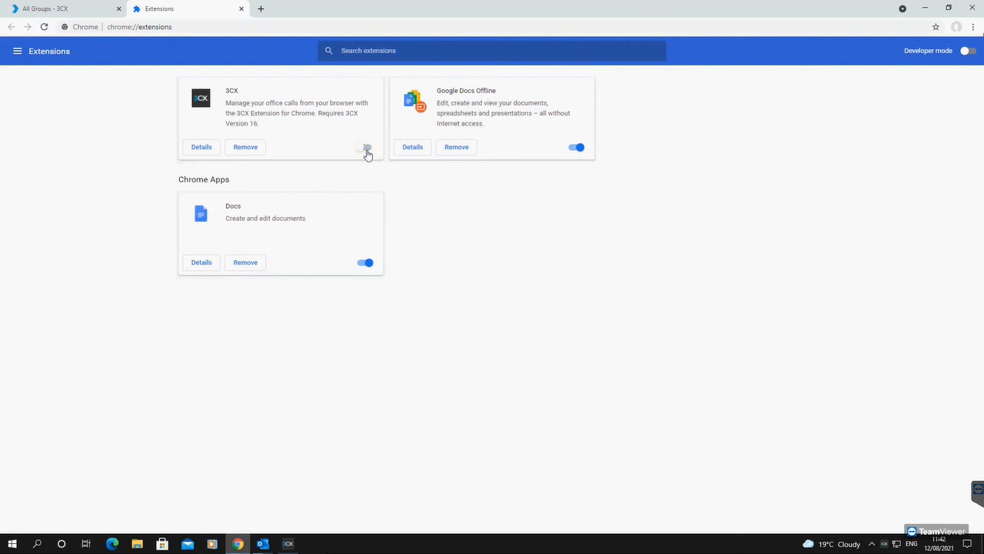